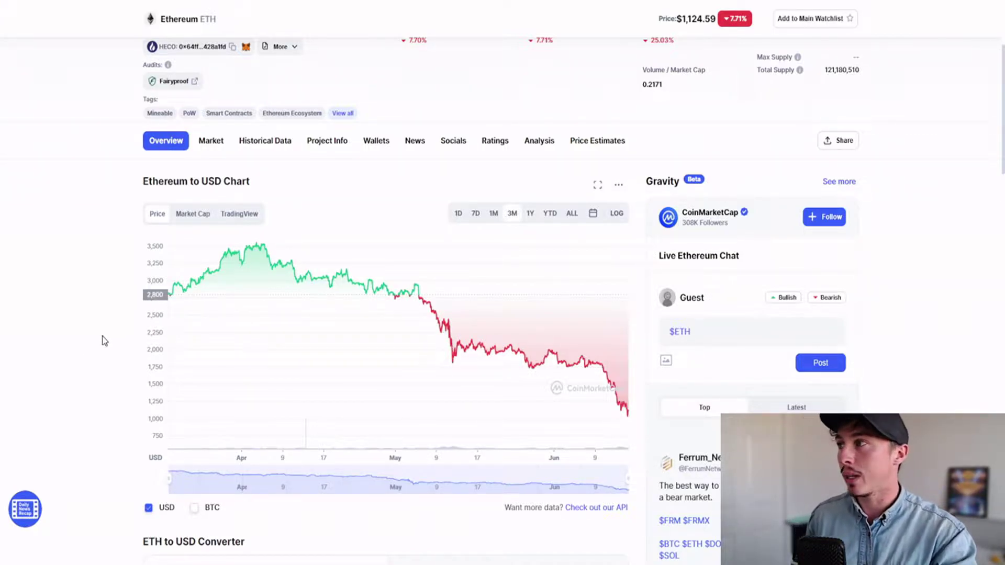
# - Review Ethereum's market cap figures and view its USD price chart over one year and over its full history
pyautogui.scroll(4, 83, 345)
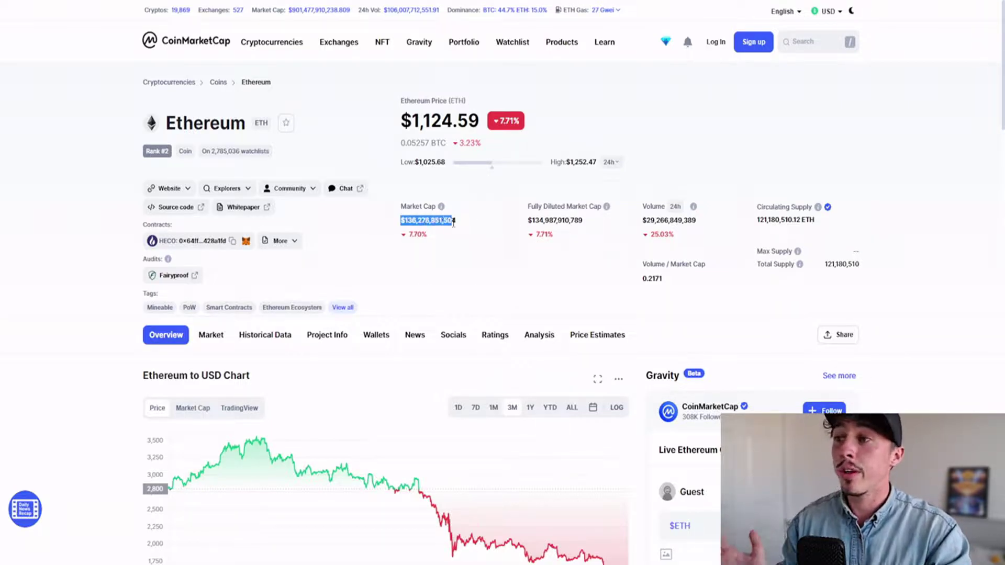
pyautogui.middleClick(82, 234)
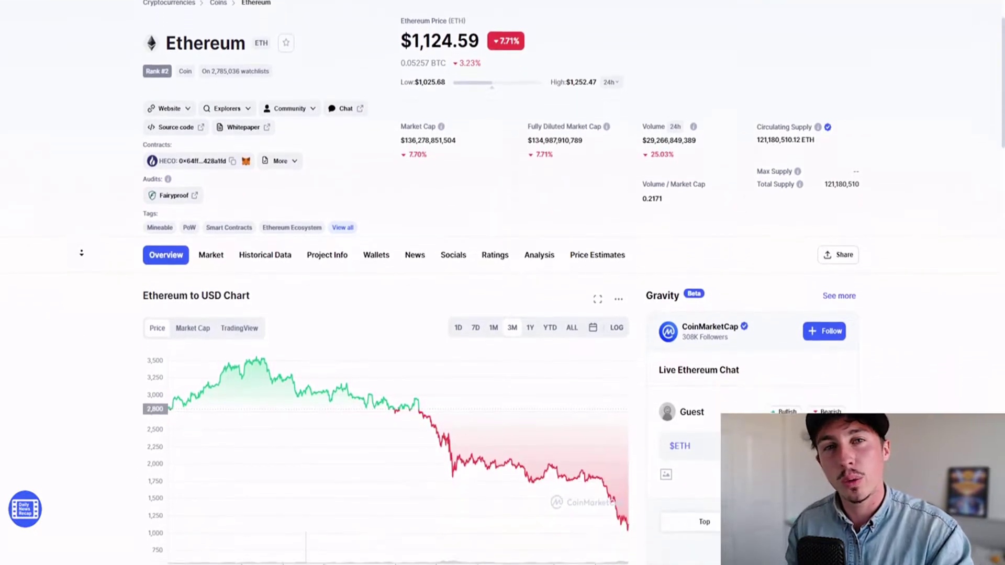
pyautogui.middleClick(82, 253)
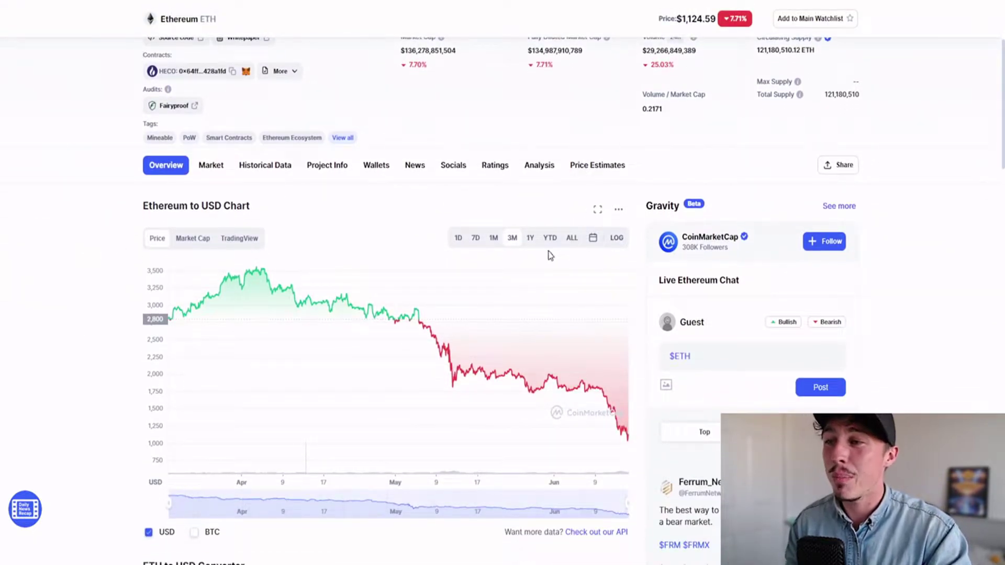
pyautogui.click(530, 238)
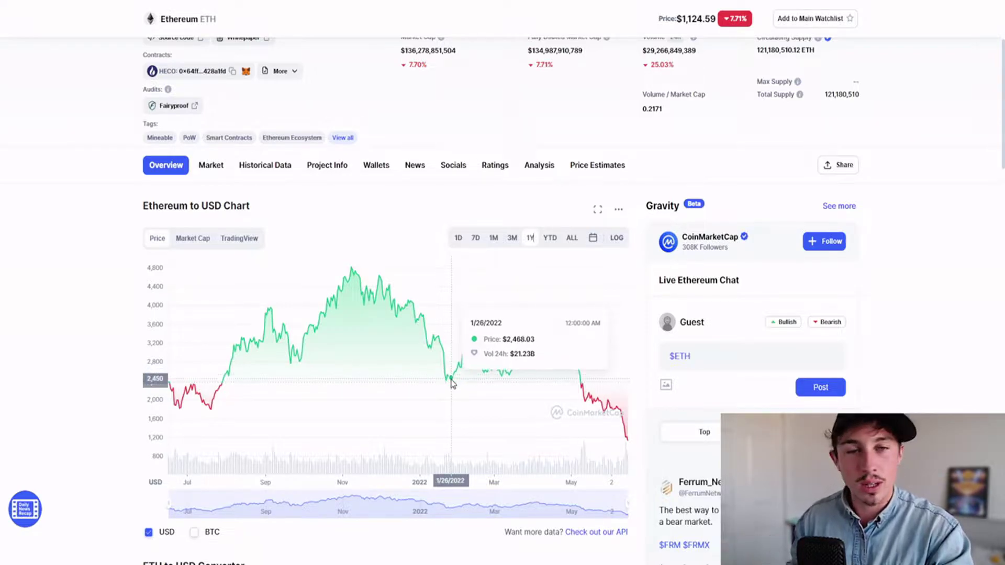
pyautogui.click(571, 239)
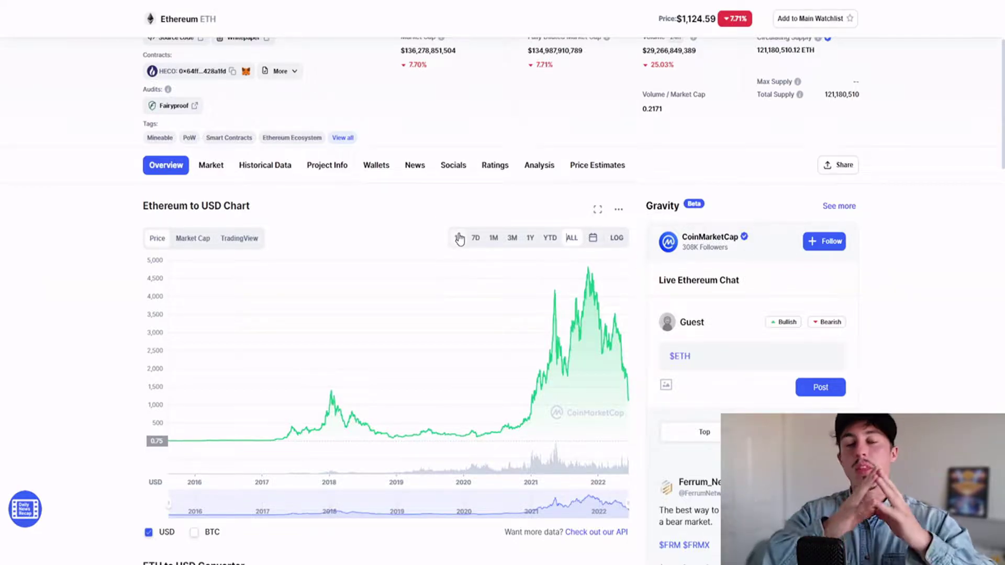
pyautogui.scroll(3, 403, 157)
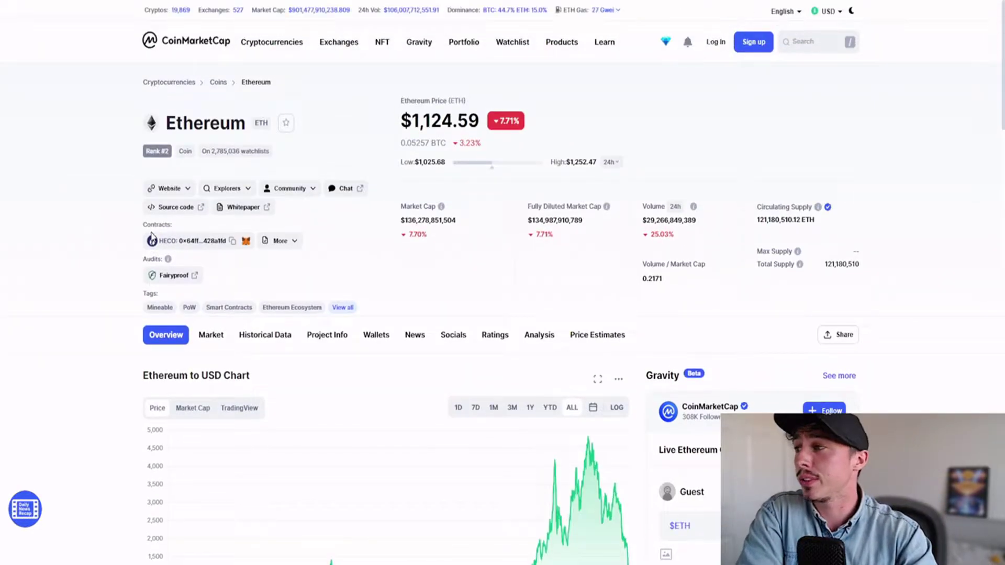
pyautogui.middleClick(87, 187)
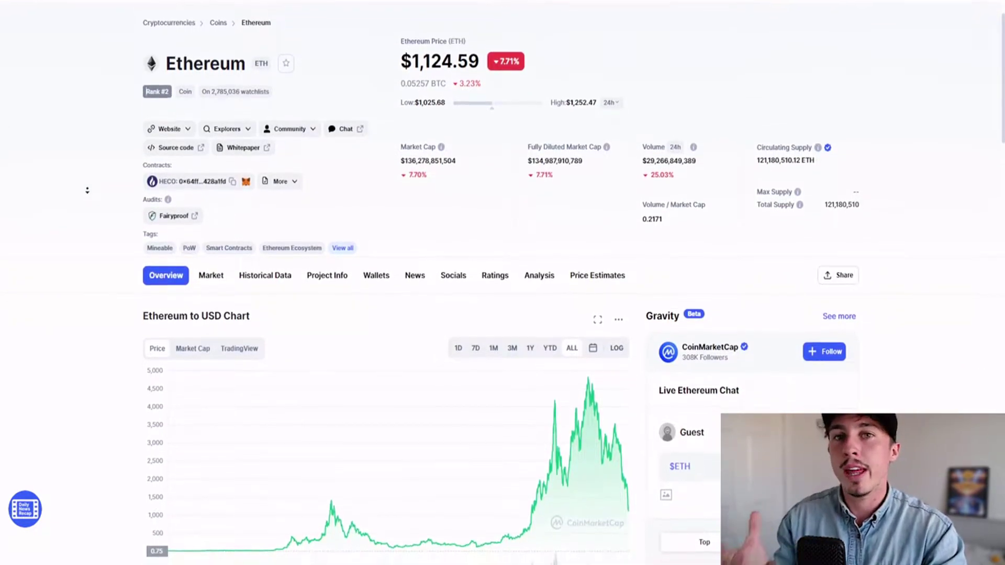
pyautogui.middleClick(87, 189)
pyautogui.scroll(2, 87, 190)
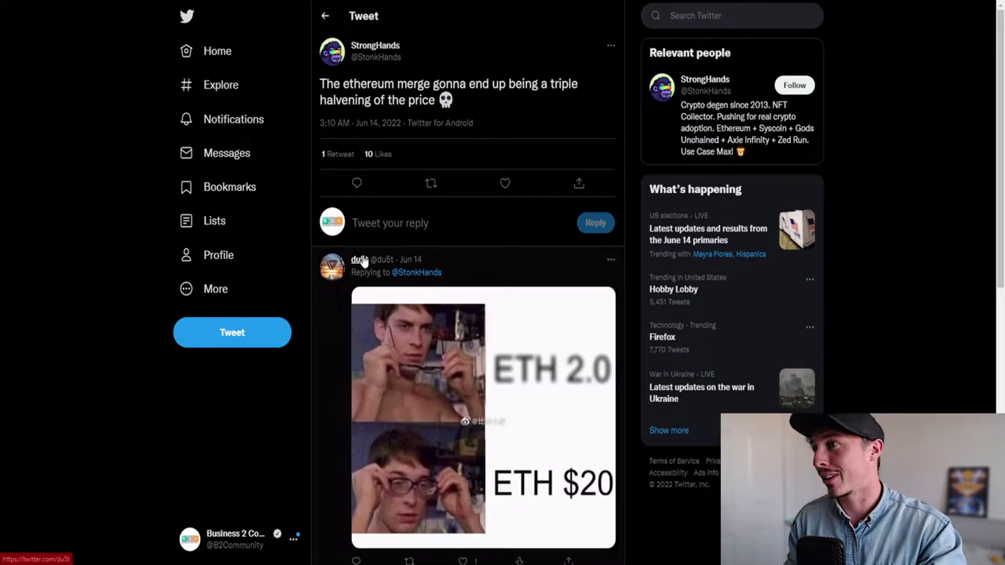
# - Switch to Twitter and read the tweet about the Ethereum merge and its replies
pyautogui.moveTo(364, 262)
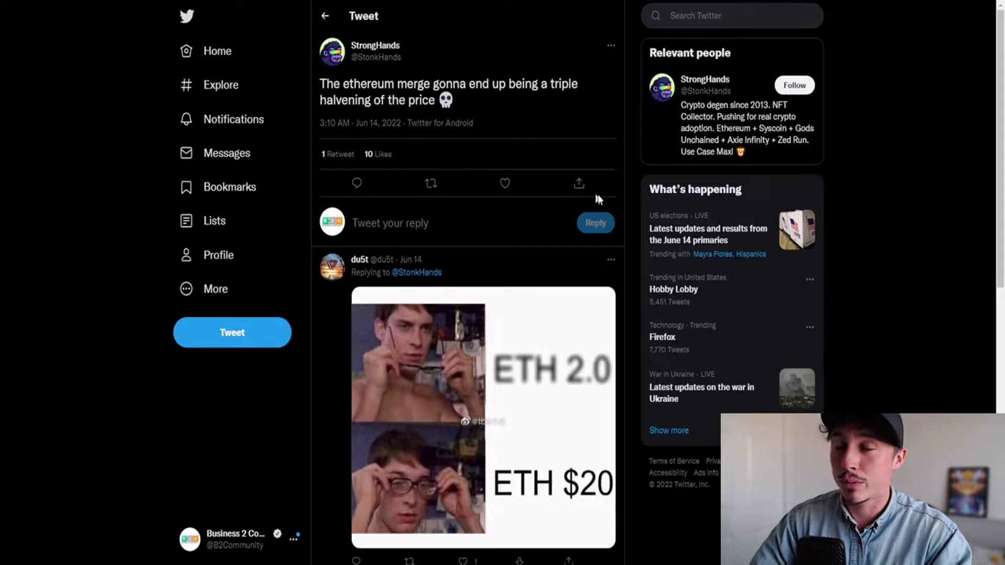
pyautogui.scroll(-4, 417, 378)
pyautogui.click(476, 266)
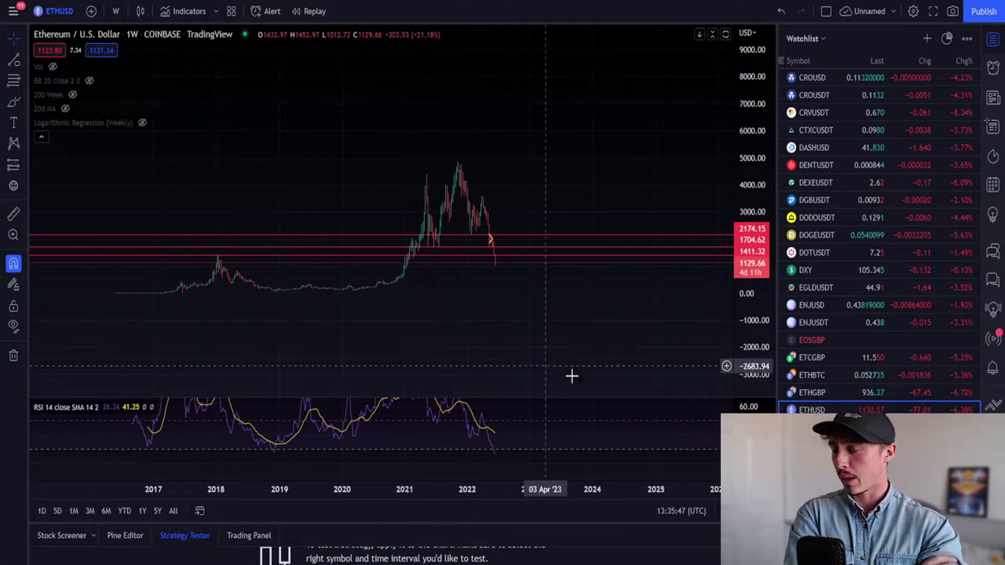
# - On TradingView's weekly ETHUSD chart, draw a Fibonacci retracement from the January 2018 high of 1419.96 to 75.82 in September 2024, and delete it
pyautogui.moveTo(540, 434); pyautogui.dragTo(545, 444)
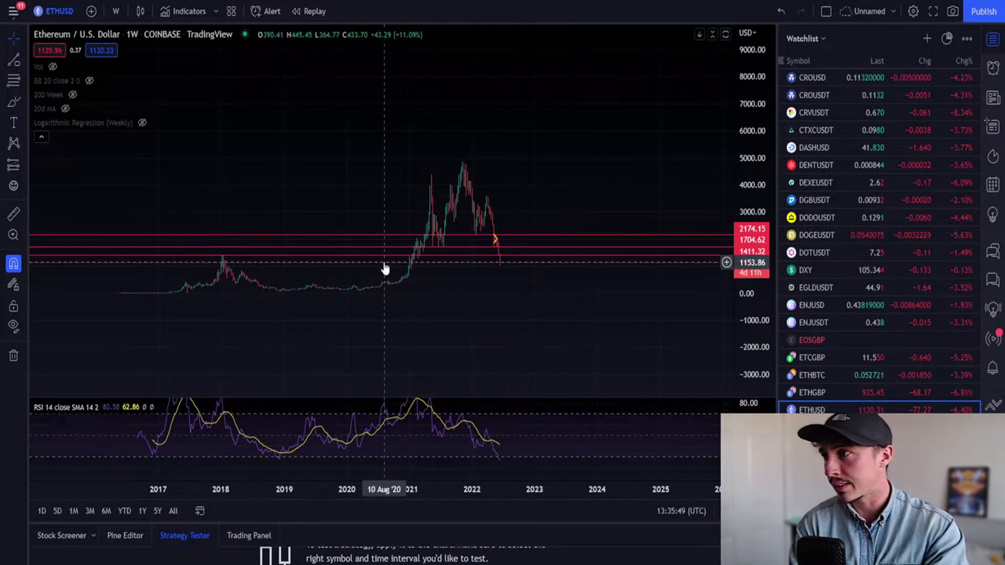
pyautogui.scroll(-1, 386, 266)
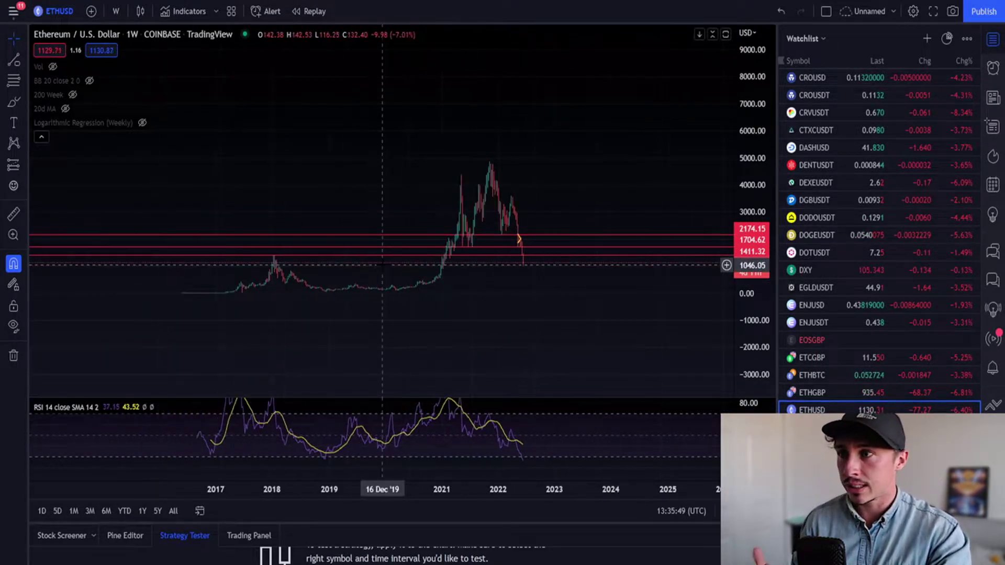
pyautogui.click(14, 80)
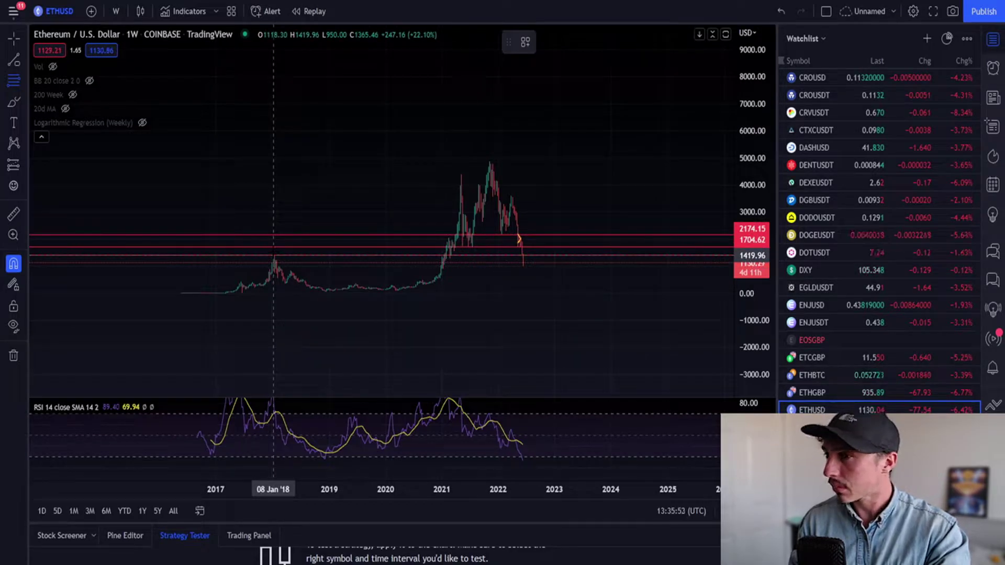
pyautogui.click(273, 255)
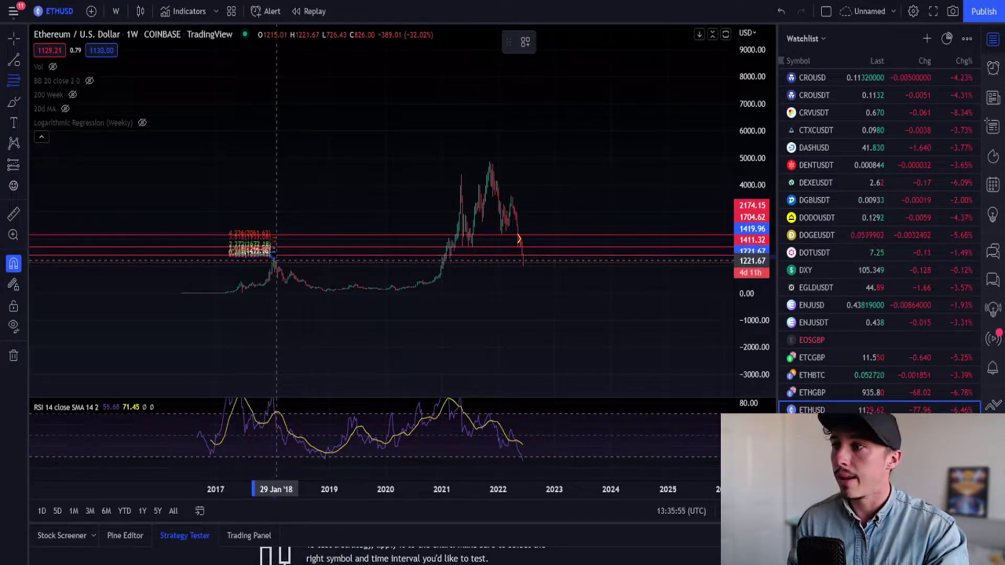
pyautogui.click(651, 292)
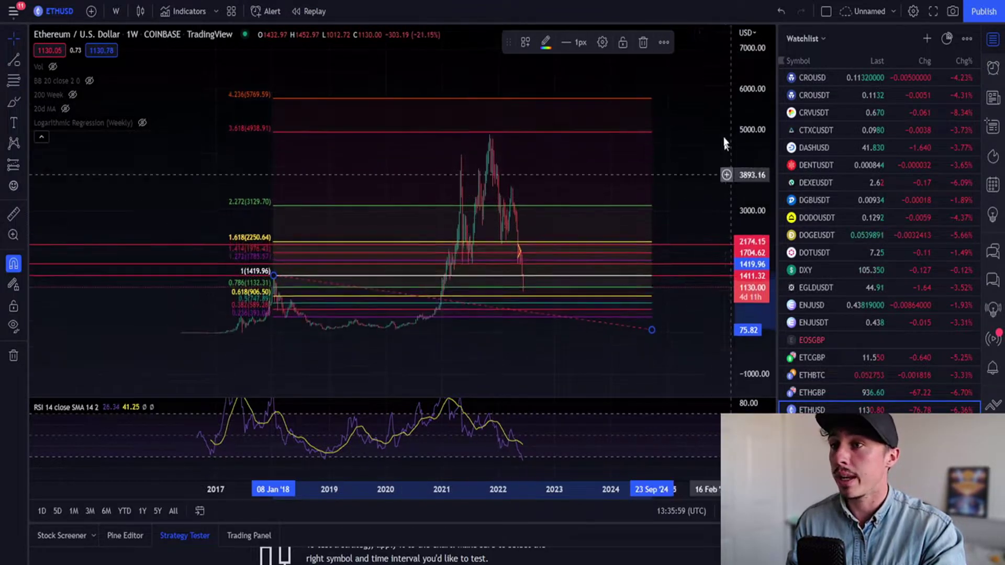
pyautogui.scroll(4, 482, 126)
pyautogui.moveTo(388, 135); pyautogui.dragTo(486, 146)
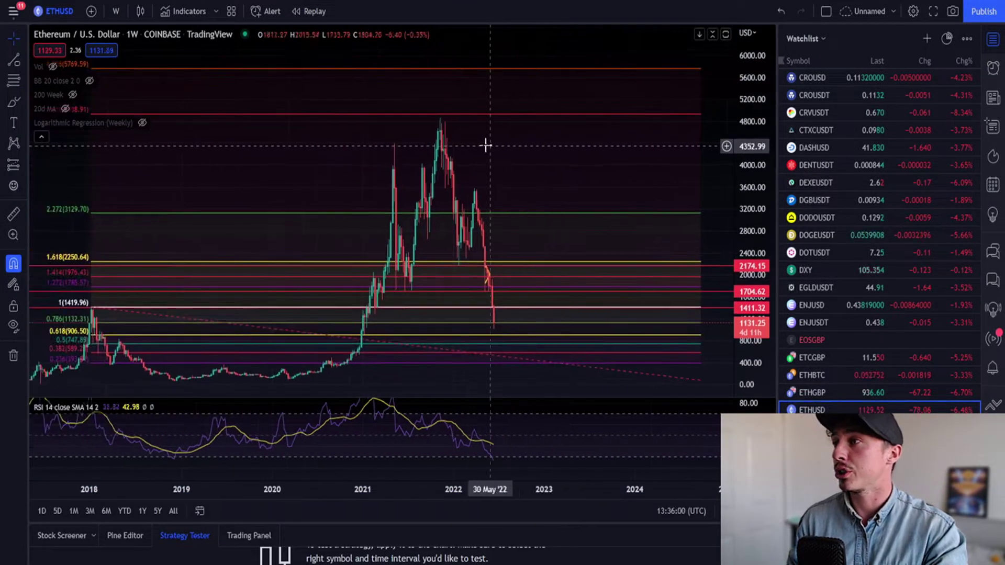
pyautogui.click(448, 115)
pyautogui.press('Delete')
# - Circle the January 2018 price peak and the June 2022 low on the chart with the Brush
pyautogui.scroll(-2, 522, 197)
pyautogui.moveTo(363, 193); pyautogui.dragTo(383, 124)
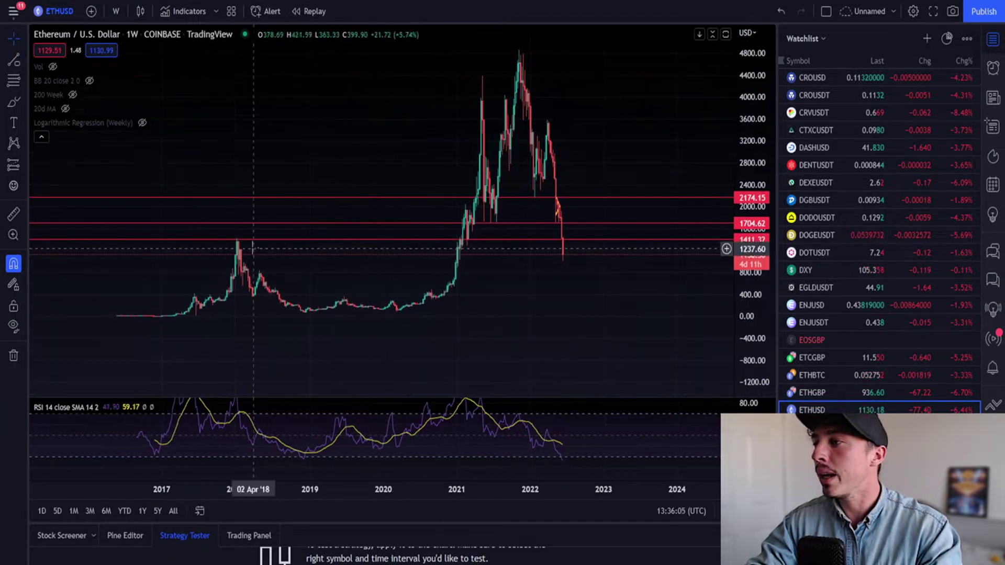
pyautogui.click(12, 101)
pyautogui.moveTo(227, 248)
pyautogui.mouseDown()
pyautogui.moveTo(225, 235)
pyautogui.moveTo(228, 247)
pyautogui.mouseUp()
pyautogui.moveTo(567, 259)
pyautogui.mouseDown()
pyautogui.moveTo(554, 250)
pyautogui.moveTo(572, 255)
pyautogui.moveTo(563, 246)
pyautogui.mouseUp()
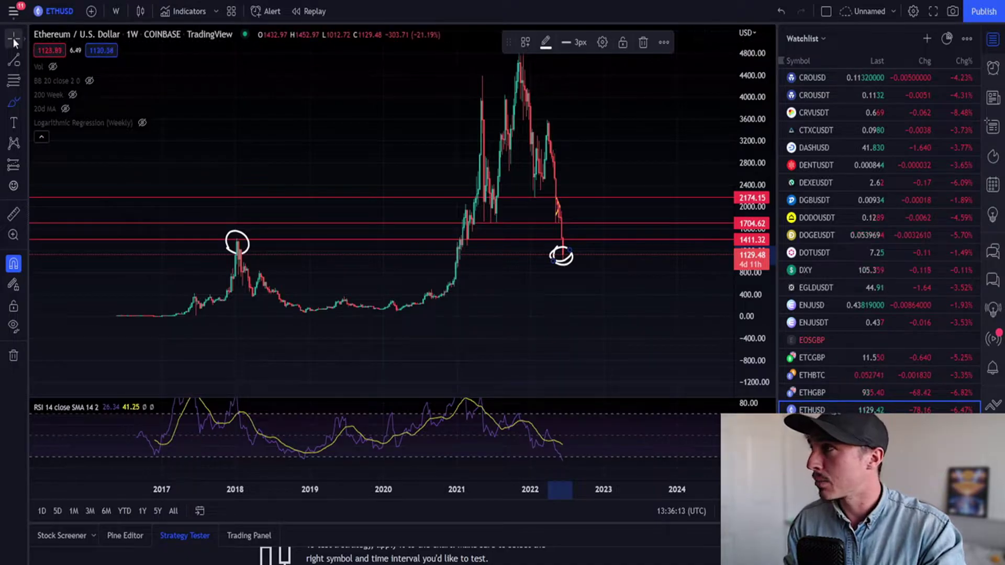
pyautogui.click(629, 99)
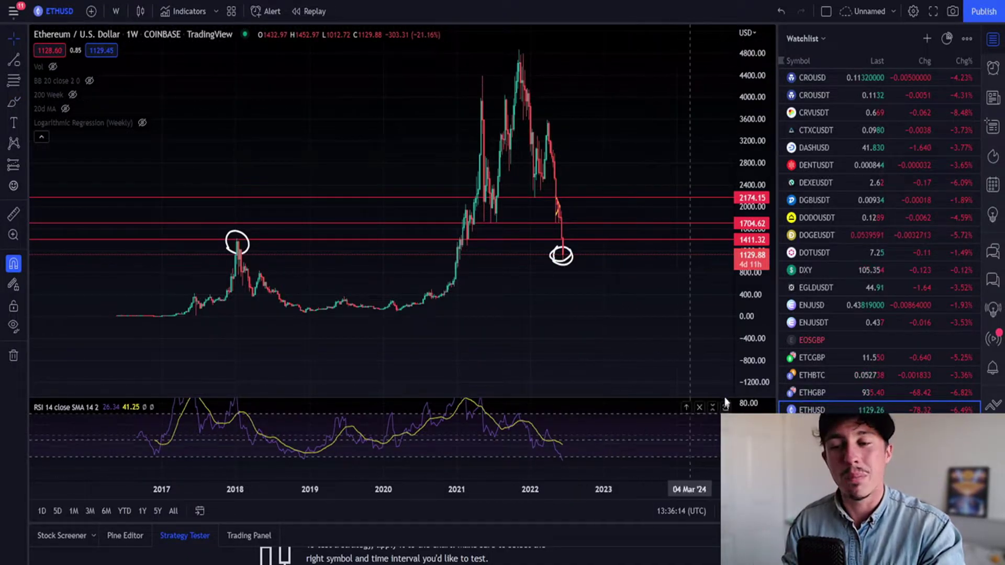
# - Maximize the RSI pane, circle its mid-2022 and late-2018 lows with the Brush, and restore the pane
pyautogui.click(726, 408)
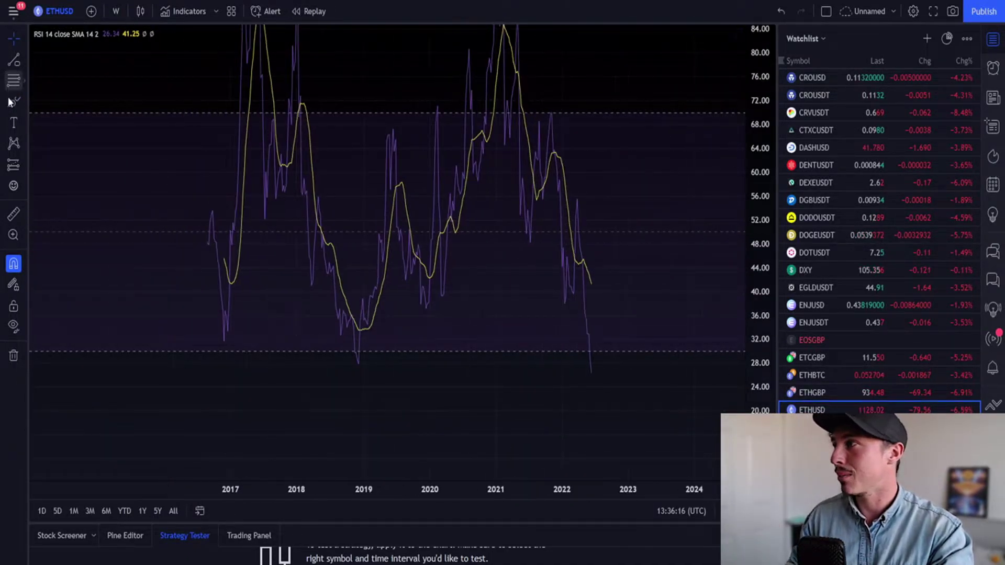
pyautogui.moveTo(584, 364); pyautogui.dragTo(581, 371)
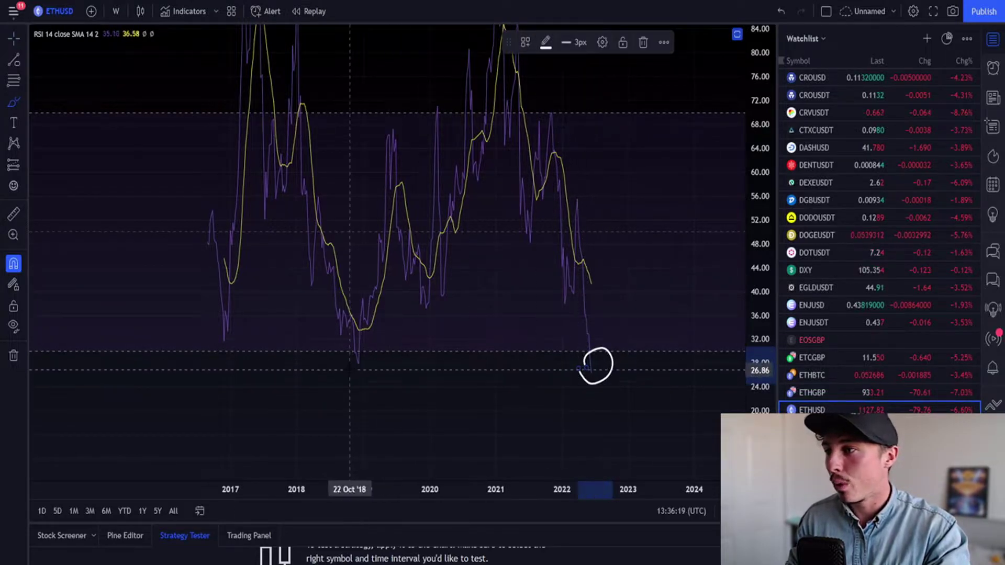
pyautogui.moveTo(347, 362); pyautogui.dragTo(349, 371)
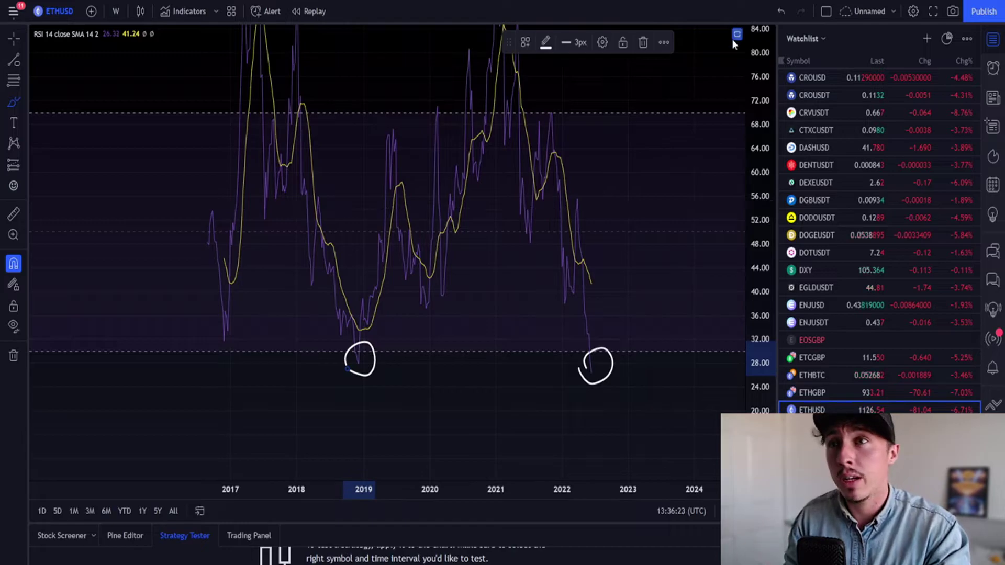
pyautogui.doubleClick(549, 120)
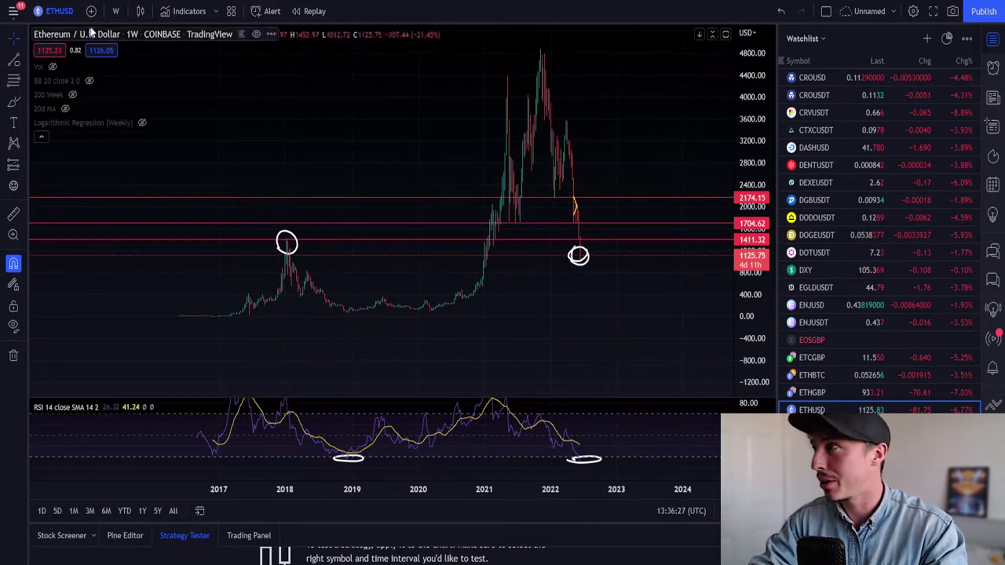
# - Delete the two brush circles around the RSI lows
pyautogui.scroll(2, 538, 314)
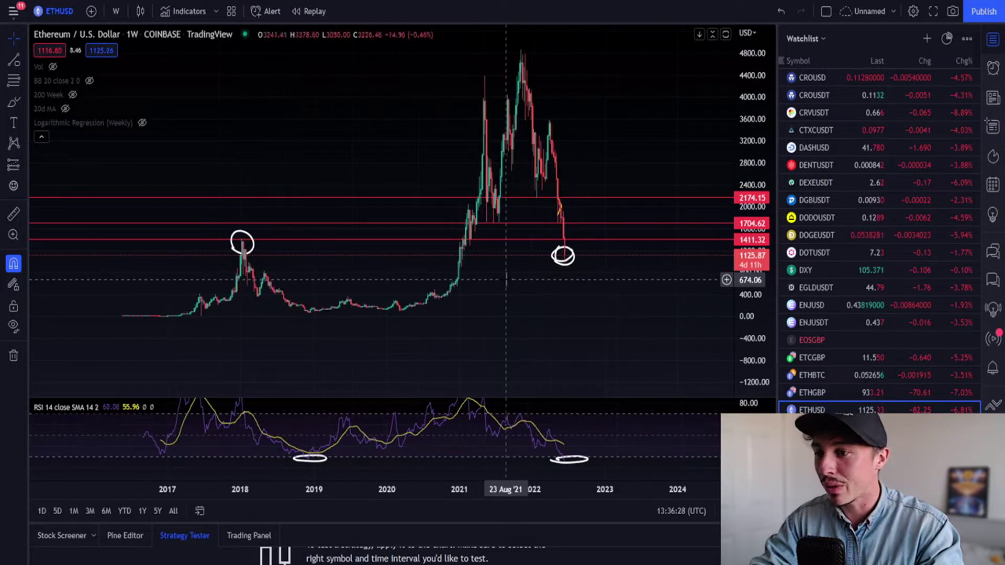
pyautogui.click(552, 460)
pyautogui.press('Delete')
pyautogui.click(269, 460)
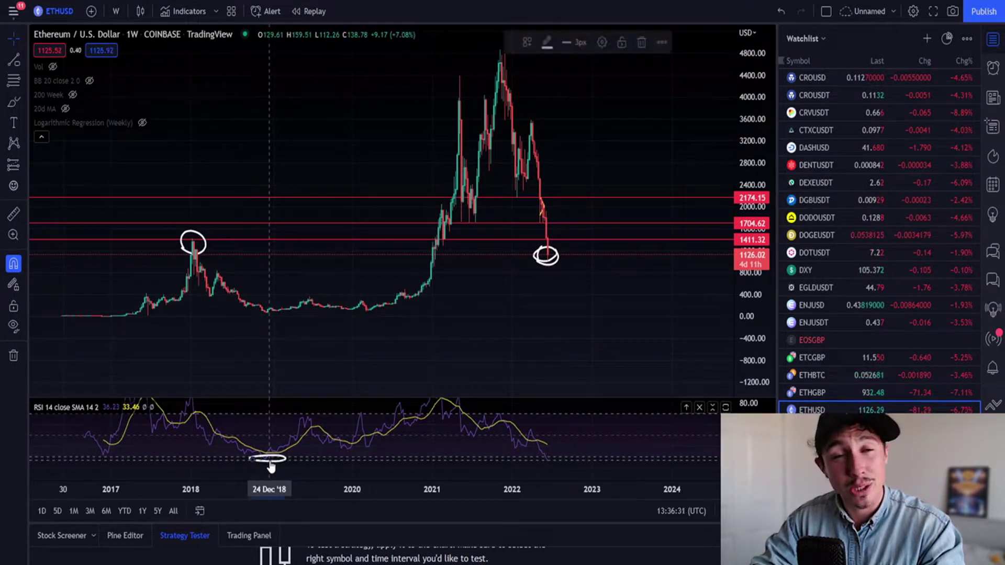
pyautogui.press('Delete')
# - Delete the brush circles at the June 2022 low and the January 2018 peak on the price chart
pyautogui.click(546, 262)
pyautogui.press('Delete')
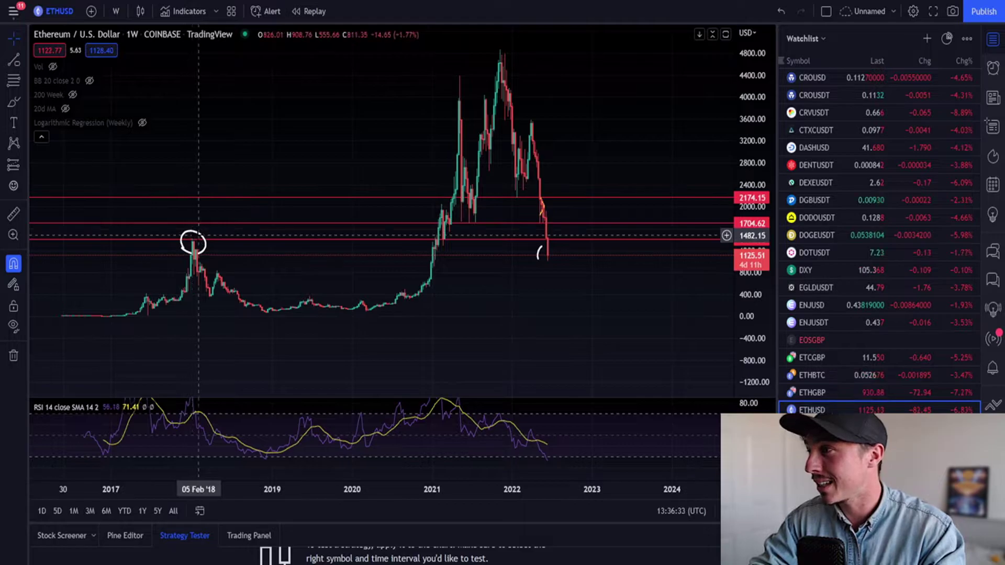
pyautogui.click(199, 239)
pyautogui.press('Delete')
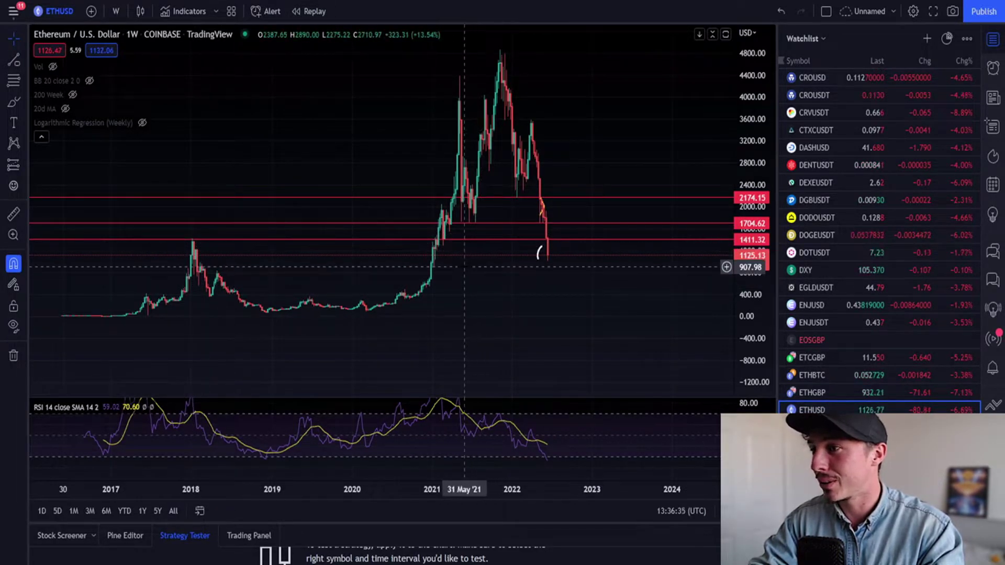
# - Add a horizontal line at about 929 on the price chart and colour it green
pyautogui.click(25, 61)
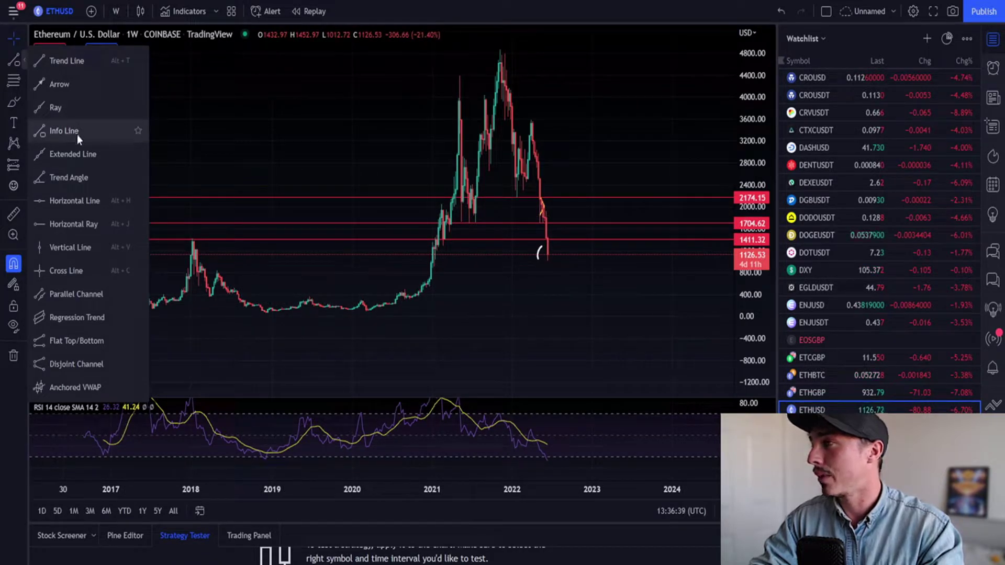
pyautogui.click(75, 201)
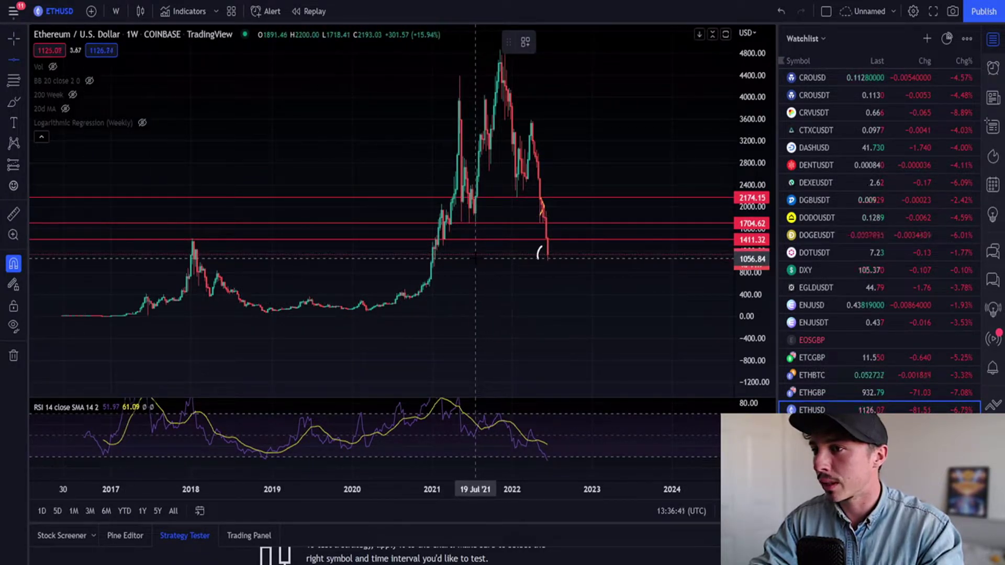
pyautogui.click(474, 267)
pyautogui.click(545, 42)
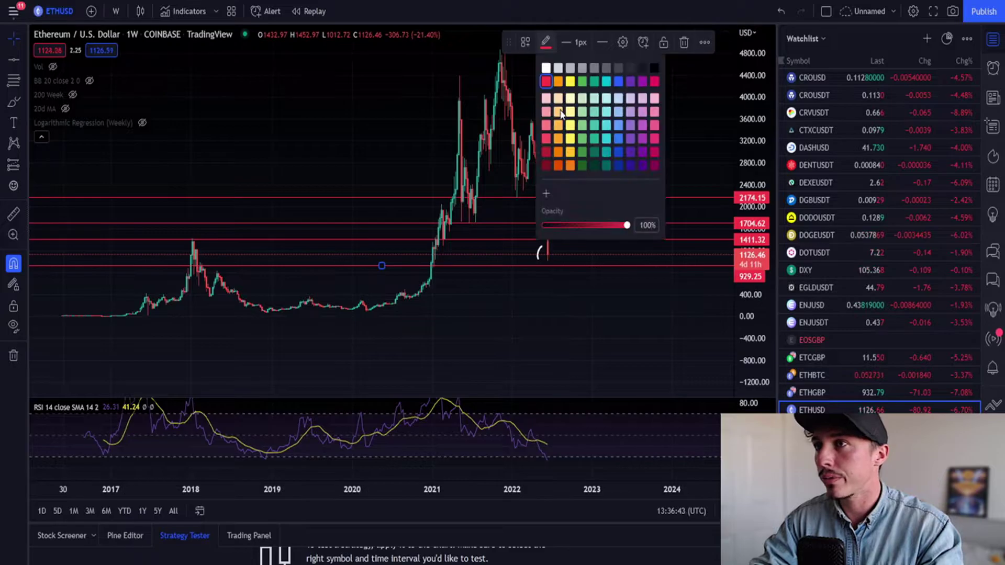
pyautogui.click(581, 82)
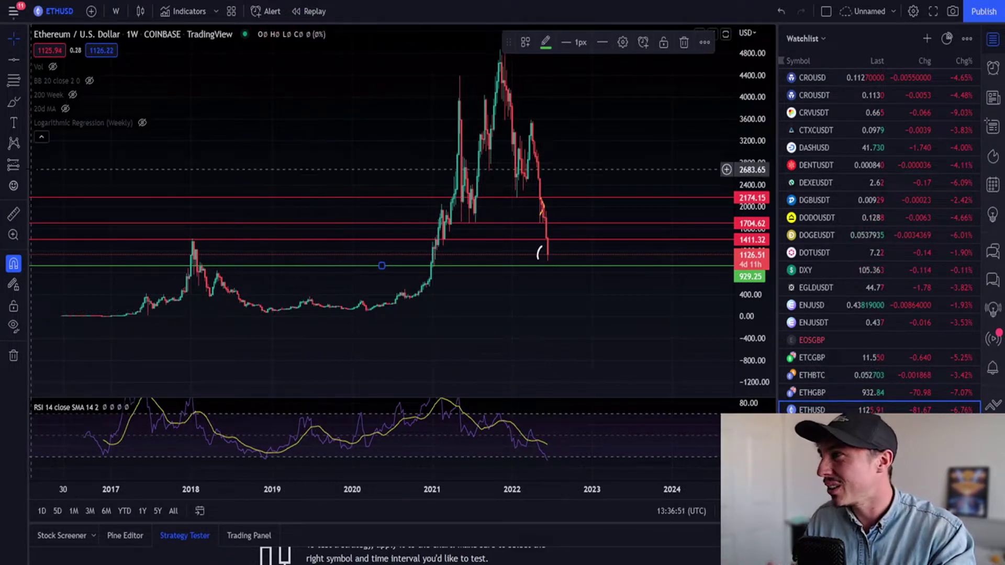
# - Draw a rectangle support zone from July 2018 to mid-2024 with its upper edge at about 451
pyautogui.click(24, 167)
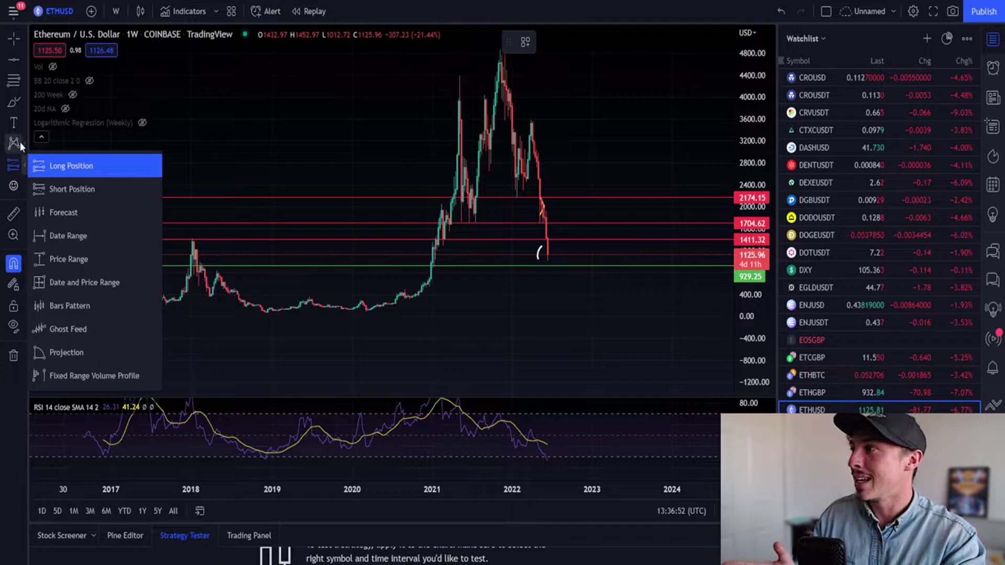
pyautogui.click(23, 126)
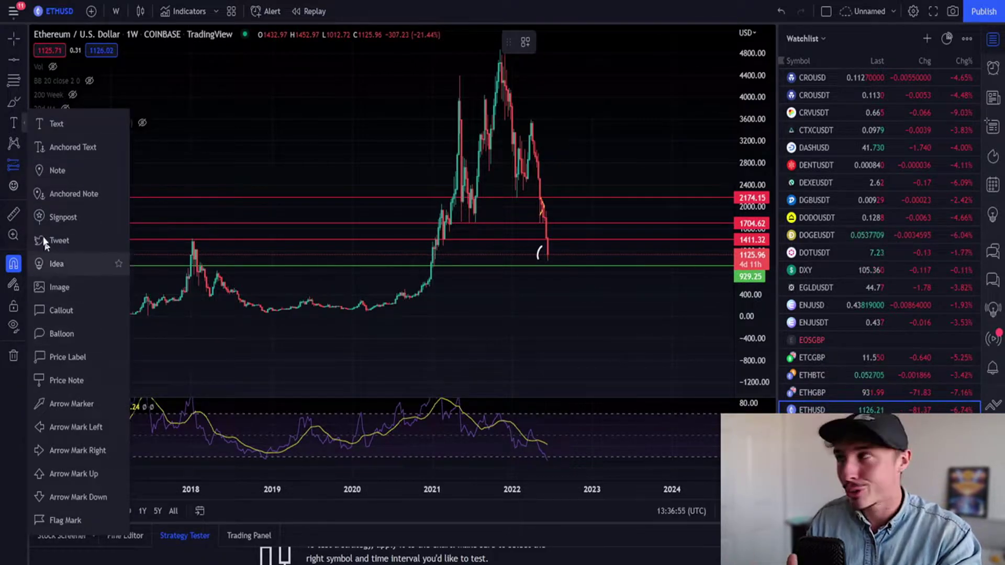
pyautogui.click(24, 146)
pyautogui.click(24, 104)
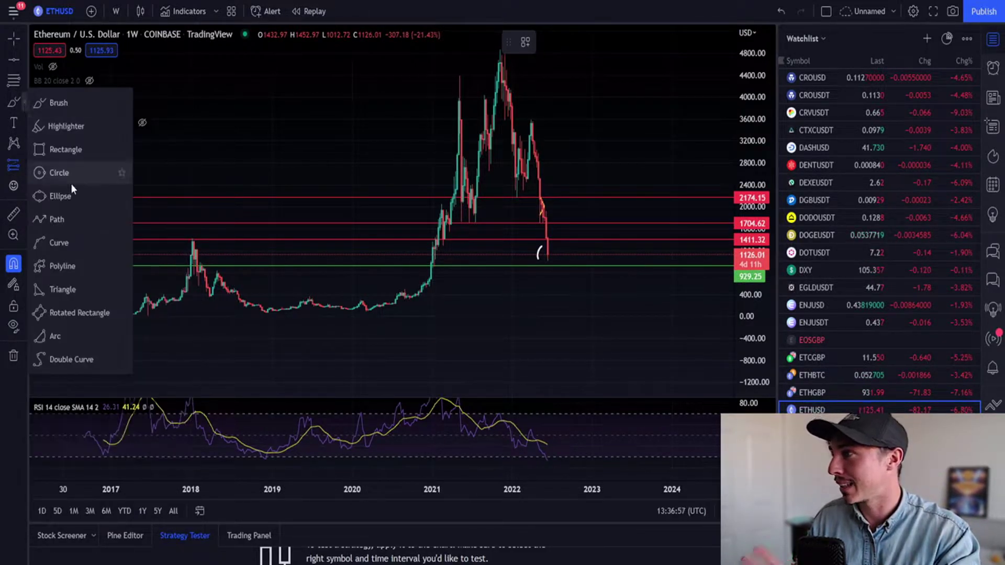
pyautogui.click(67, 148)
pyautogui.click(231, 291)
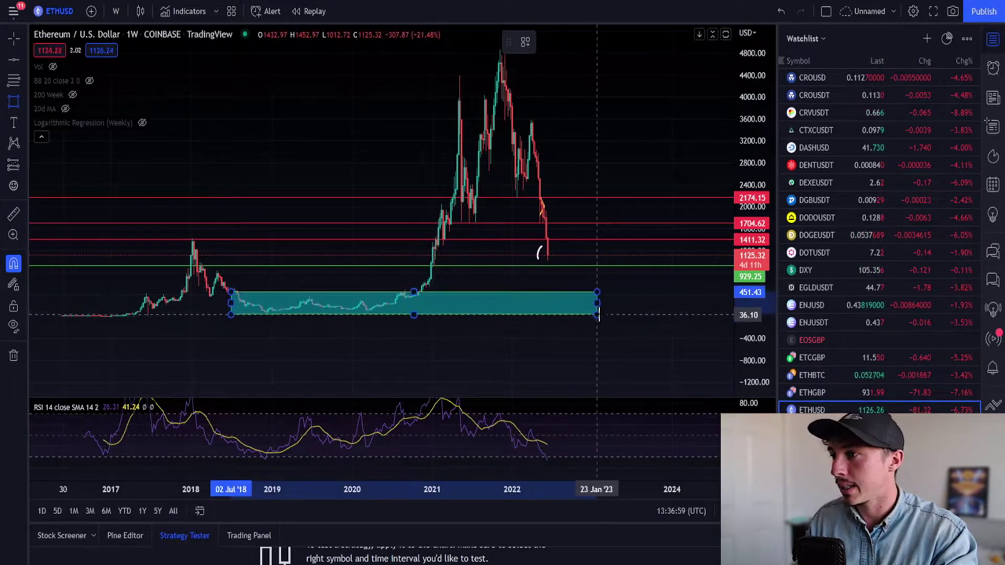
pyautogui.click(703, 313)
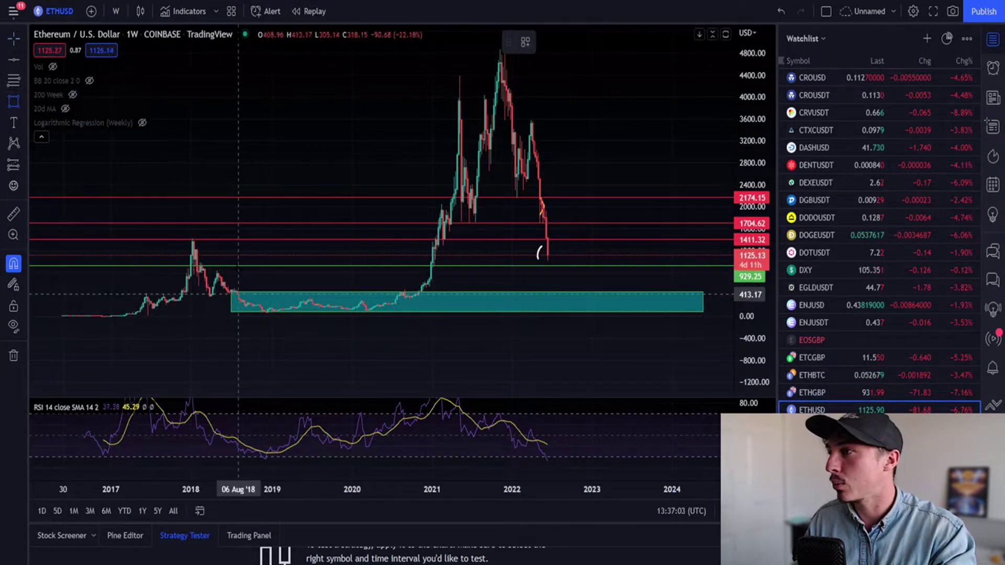
# - Draw a second, thinner rectangle zone from May 2018 to mid-2024 between about 790 and 950, around the green line
pyautogui.click(219, 271)
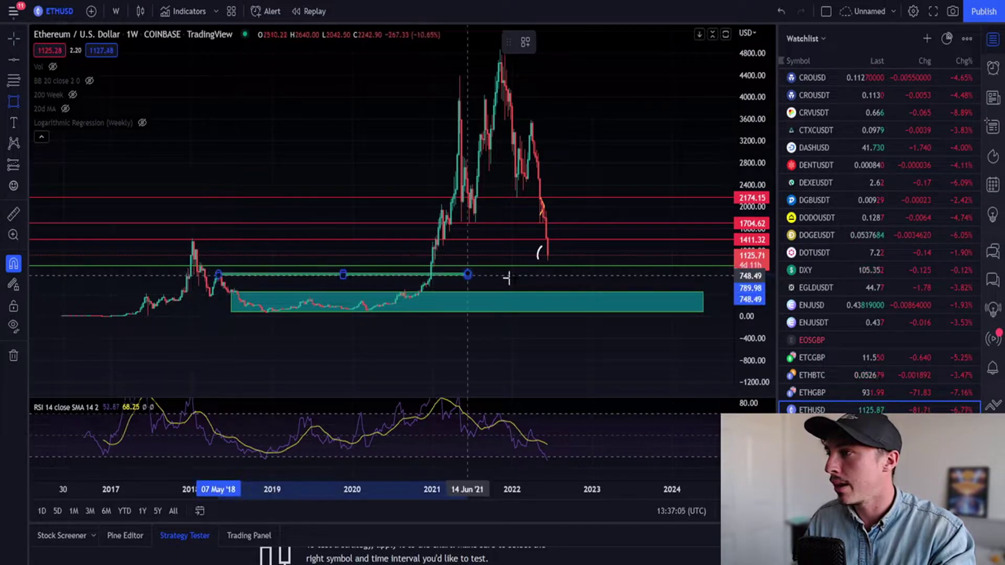
pyautogui.click(701, 271)
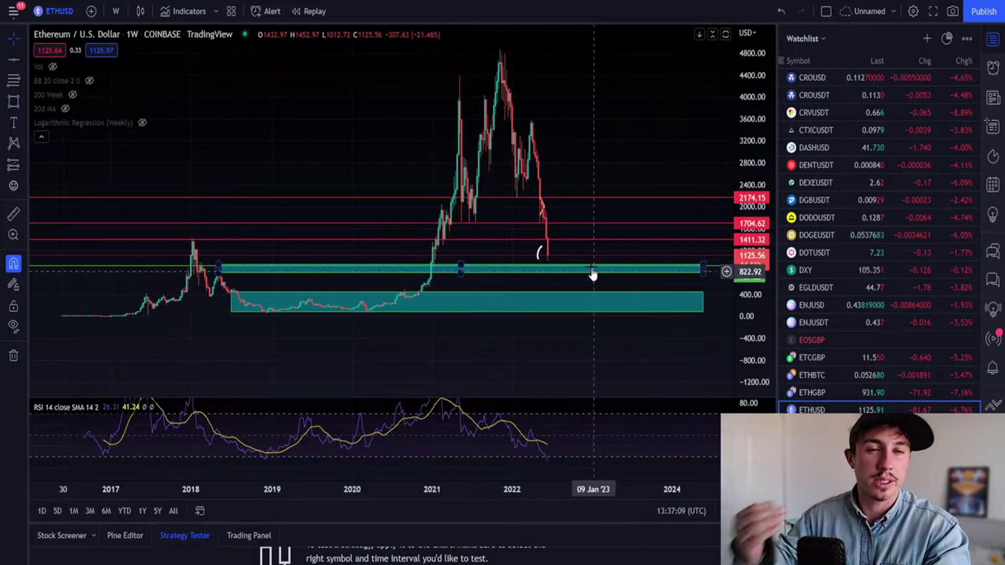
pyautogui.click(573, 281)
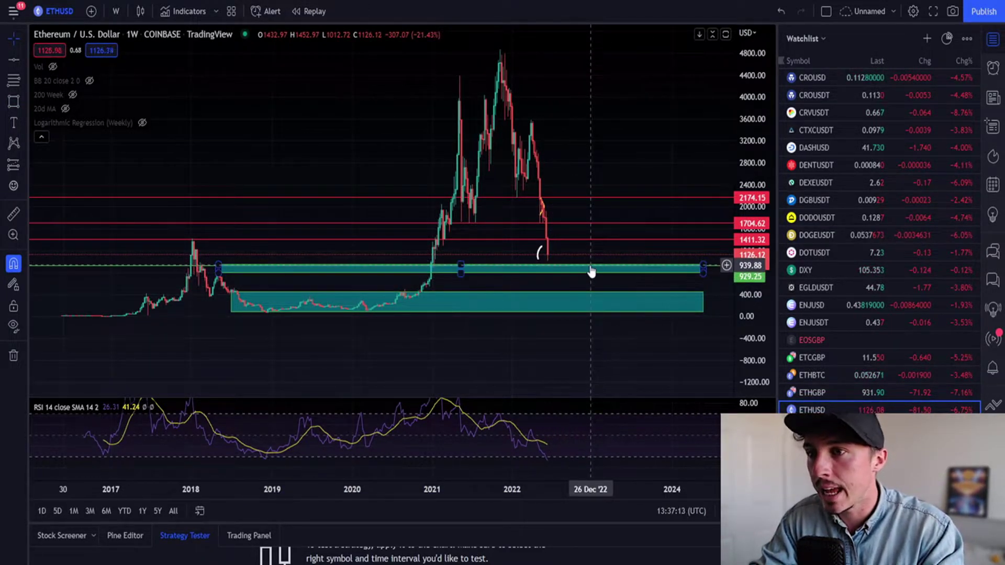
# - Switch the chart to the 1-day interval and examine the mid-June 2022 low against the upper support zone
pyautogui.moveTo(749, 247); pyautogui.dragTo(749, 135)
pyautogui.scroll(10, 383, 163)
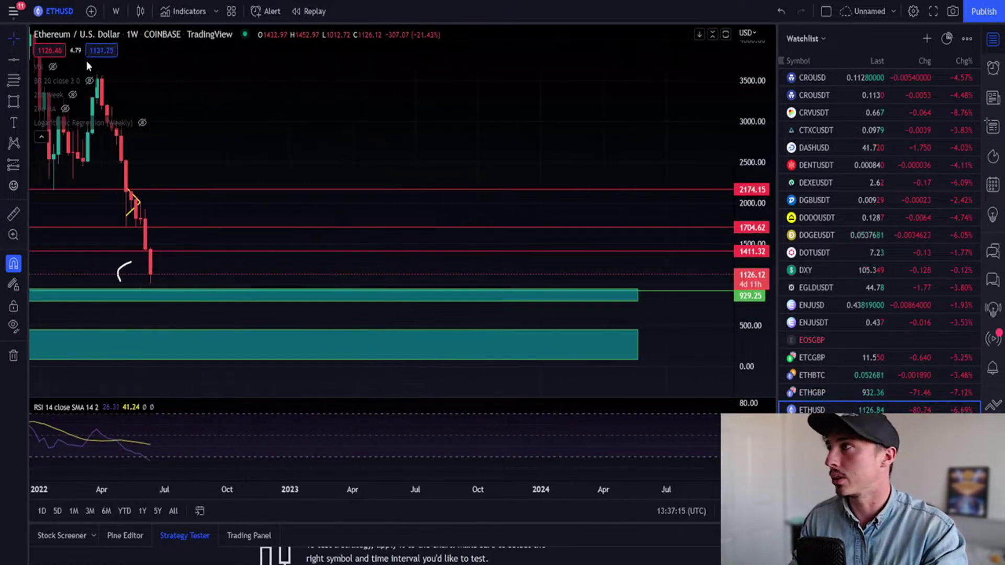
pyautogui.moveTo(250, 118); pyautogui.dragTo(597, 137)
pyautogui.scroll(2, 438, 167)
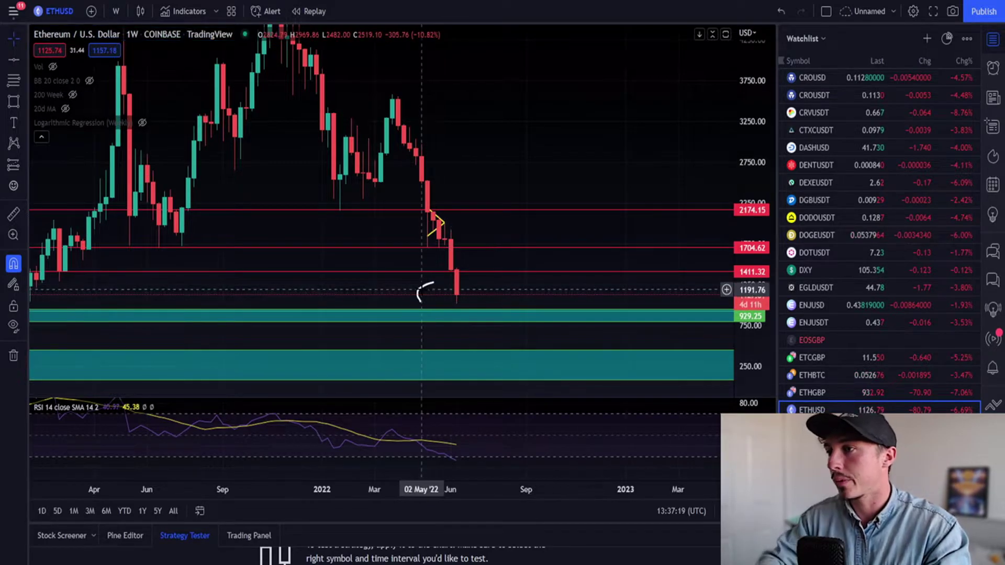
pyautogui.click(116, 11)
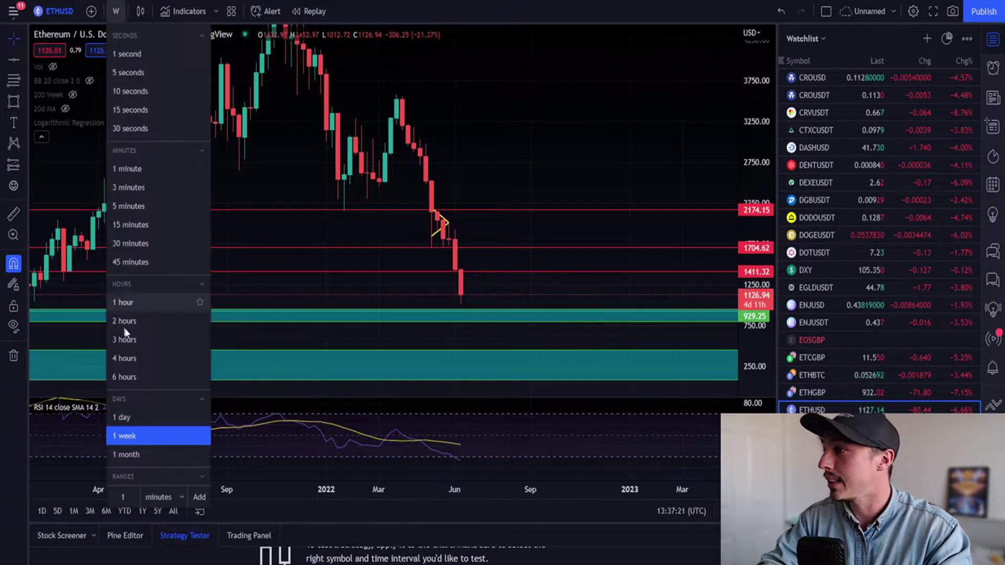
pyautogui.click(125, 417)
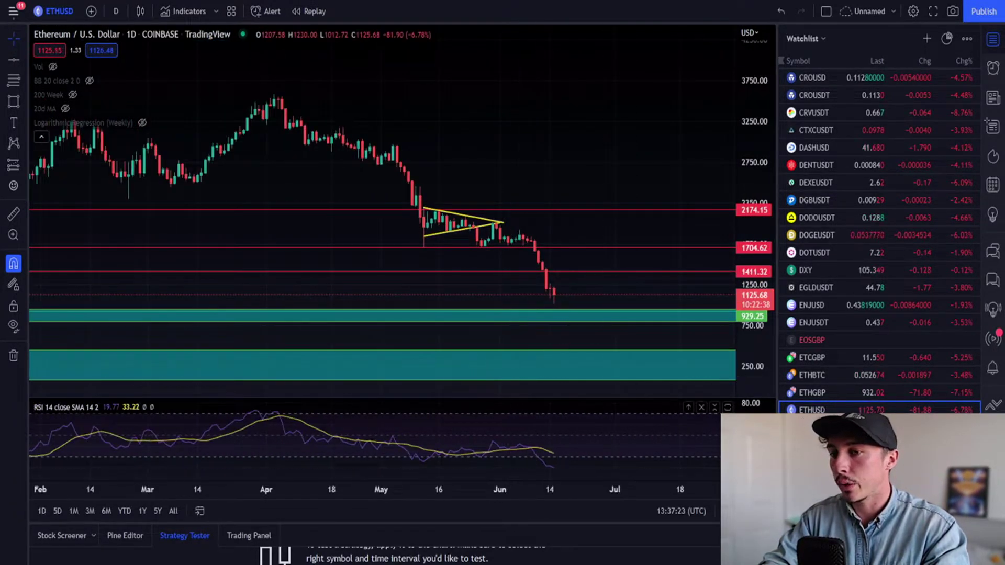
pyautogui.scroll(-3, 585, 325)
pyautogui.moveTo(758, 361); pyautogui.dragTo(758, 128)
pyautogui.scroll(4, 586, 210)
pyautogui.moveTo(607, 246); pyautogui.dragTo(637, 65)
pyautogui.scroll(4, 527, 250)
pyautogui.moveTo(527, 250); pyautogui.dragTo(520, 227)
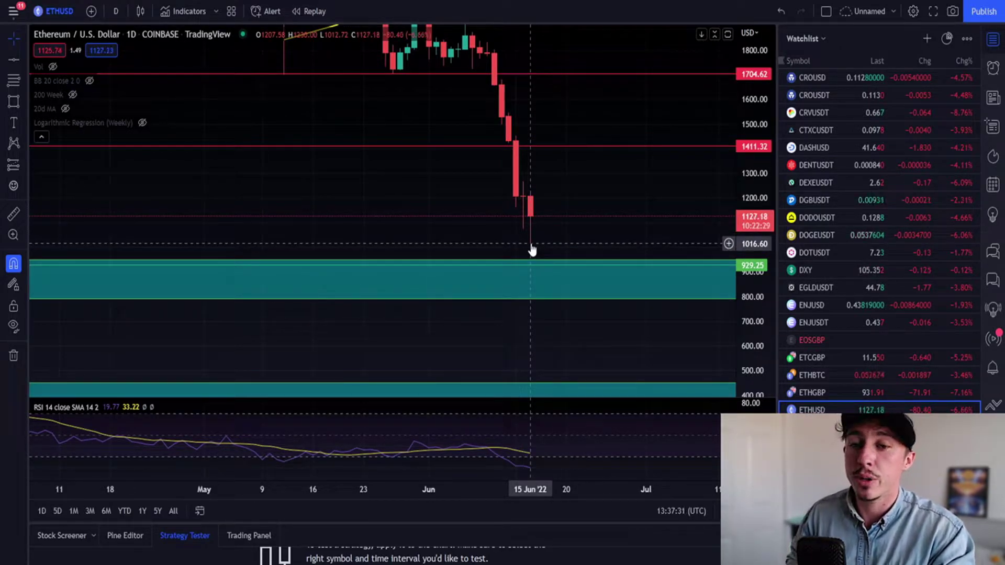
# - Switch the chart to the 4-hour interval
pyautogui.click(115, 11)
pyautogui.click(132, 352)
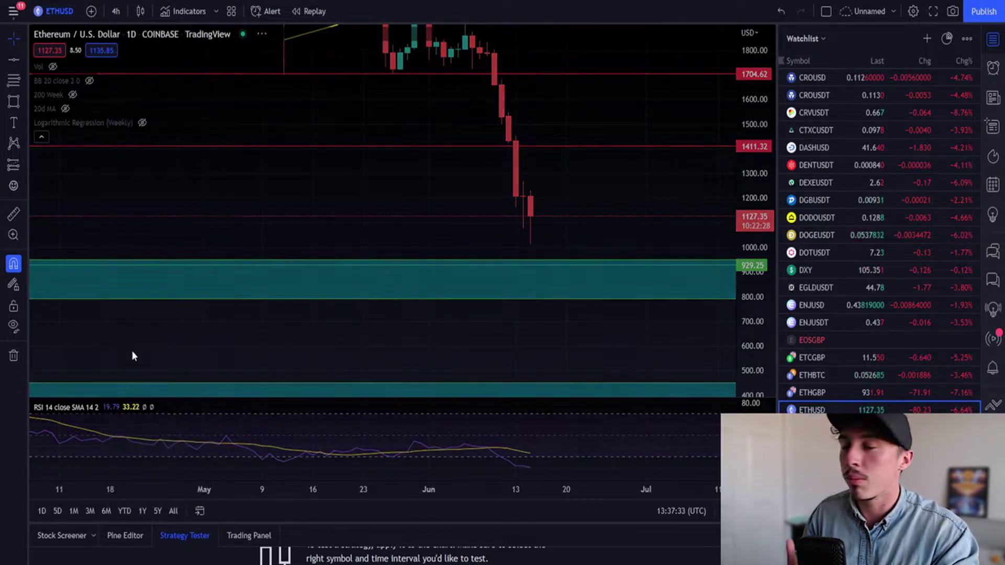
pyautogui.scroll(-5, 512, 220)
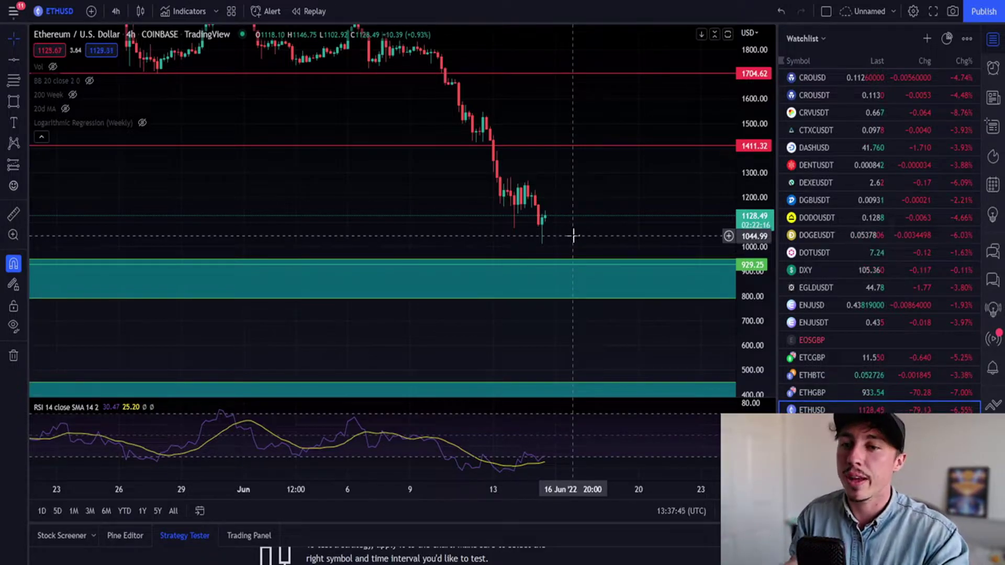
pyautogui.scroll(-5, 597, 230)
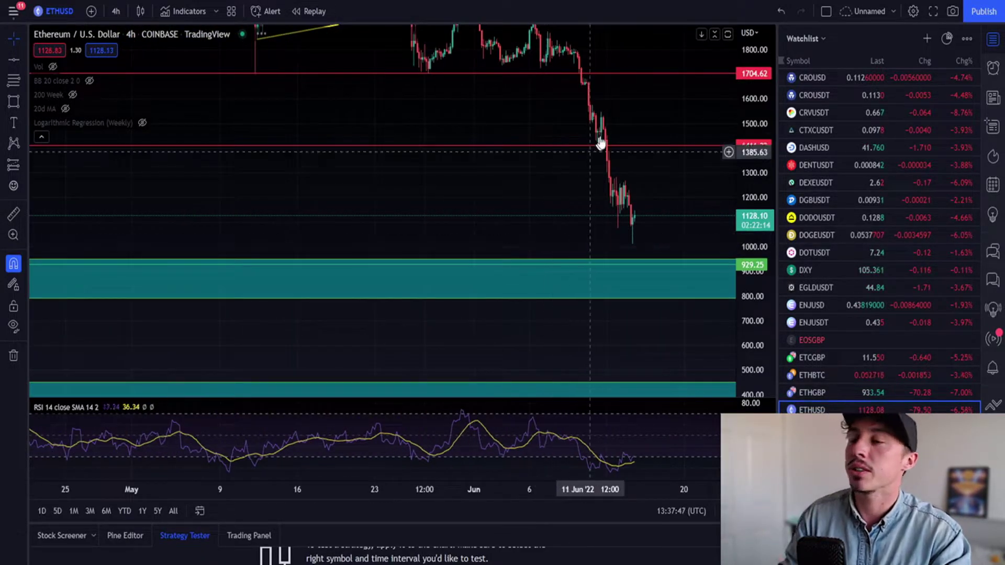
# - Draw a descending trend line above the June candles from about 1349 on 13 June to about 951 on 20 June
pyautogui.moveTo(634, 115); pyautogui.dragTo(570, 117)
pyautogui.moveTo(756, 95); pyautogui.dragTo(744, 236)
pyautogui.scroll(3, 449, 209)
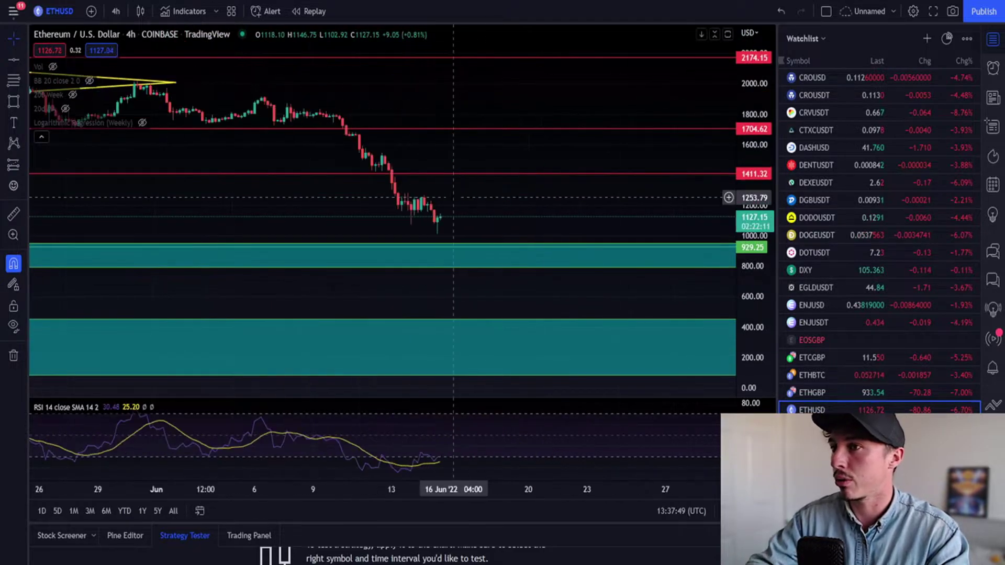
pyautogui.click(22, 59)
pyautogui.click(46, 61)
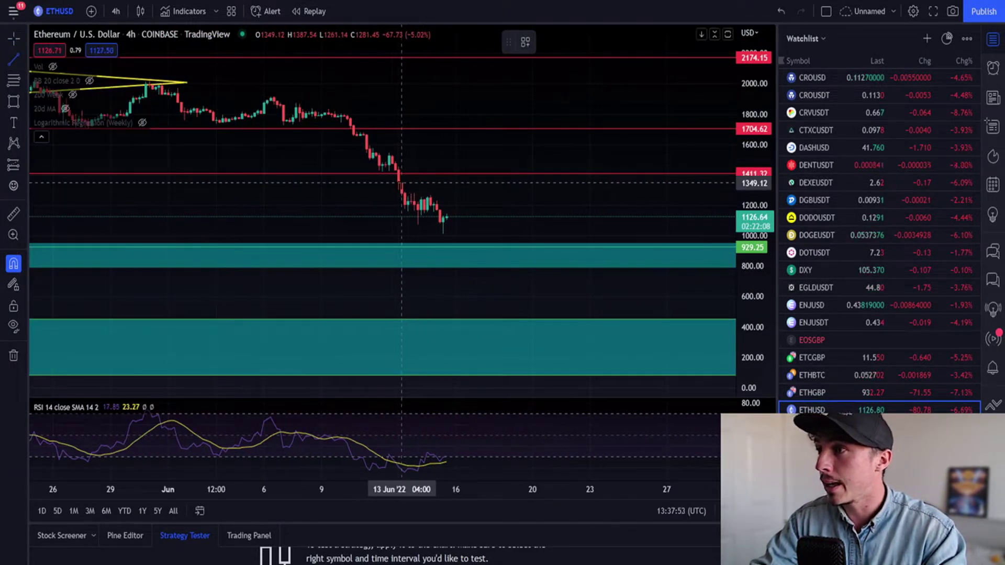
pyautogui.click(401, 183)
pyautogui.click(535, 243)
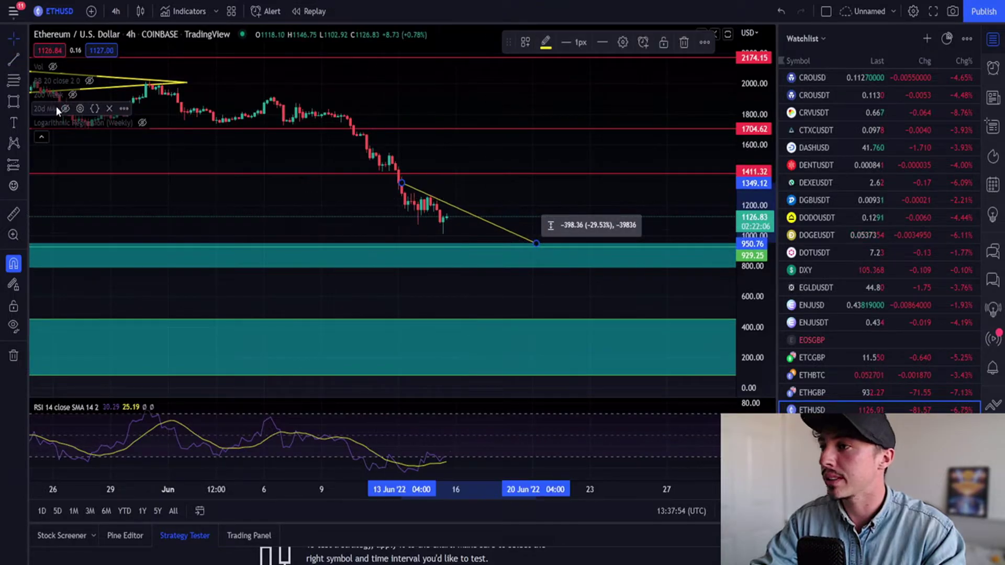
# - Draw a second descending trend line beneath the mid-June lows, ending inside the upper support zone
pyautogui.click(13, 58)
pyautogui.click(389, 217)
pyautogui.click(510, 253)
# - Brush a projected breakout path from the last candle through the upper trend line, circling the breakout point and the 1411 level
pyautogui.scroll(5, 437, 188)
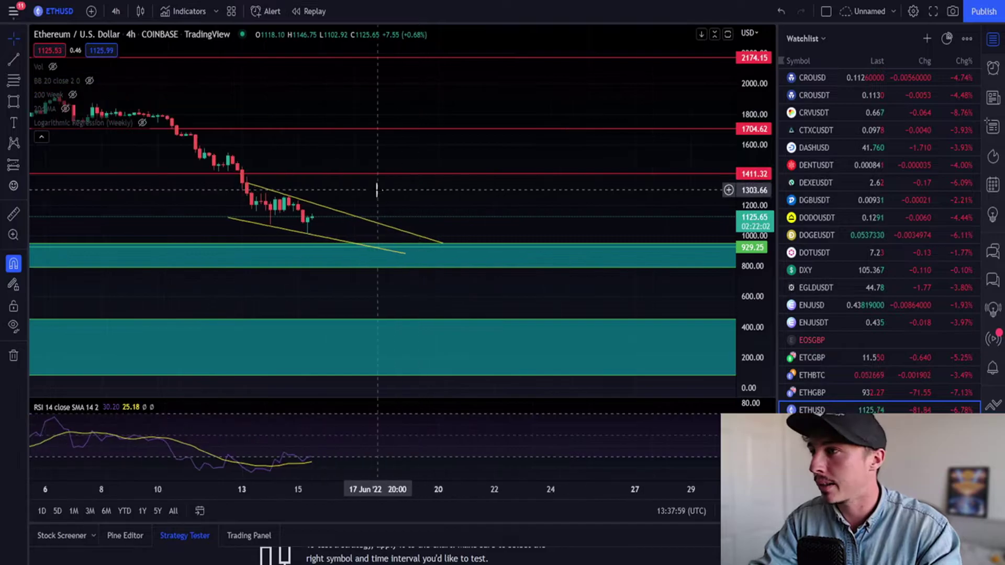
pyautogui.moveTo(753, 241); pyautogui.dragTo(699, 19)
pyautogui.moveTo(498, 135); pyautogui.dragTo(508, 144)
pyautogui.click(23, 61)
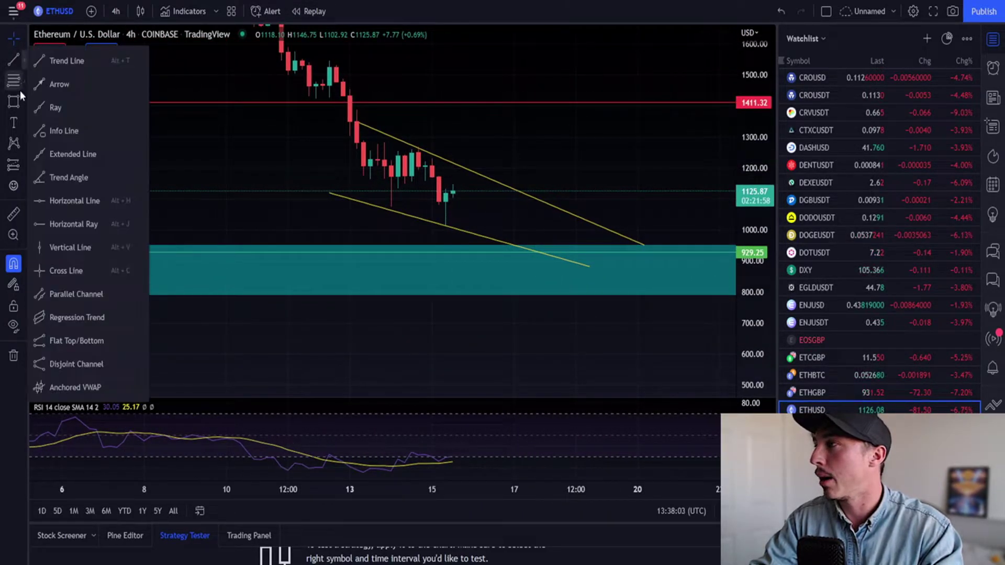
pyautogui.click(24, 107)
pyautogui.click(42, 108)
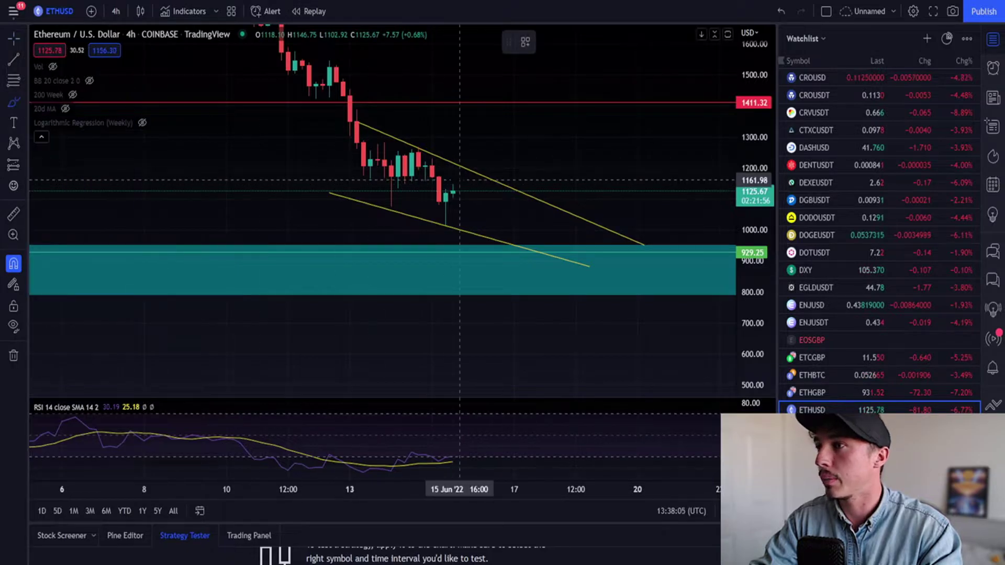
pyautogui.moveTo(475, 174)
pyautogui.mouseDown()
pyautogui.moveTo(520, 112)
pyautogui.moveTo(520, 87)
pyautogui.moveTo(508, 100)
pyautogui.moveTo(534, 93)
pyautogui.mouseUp()
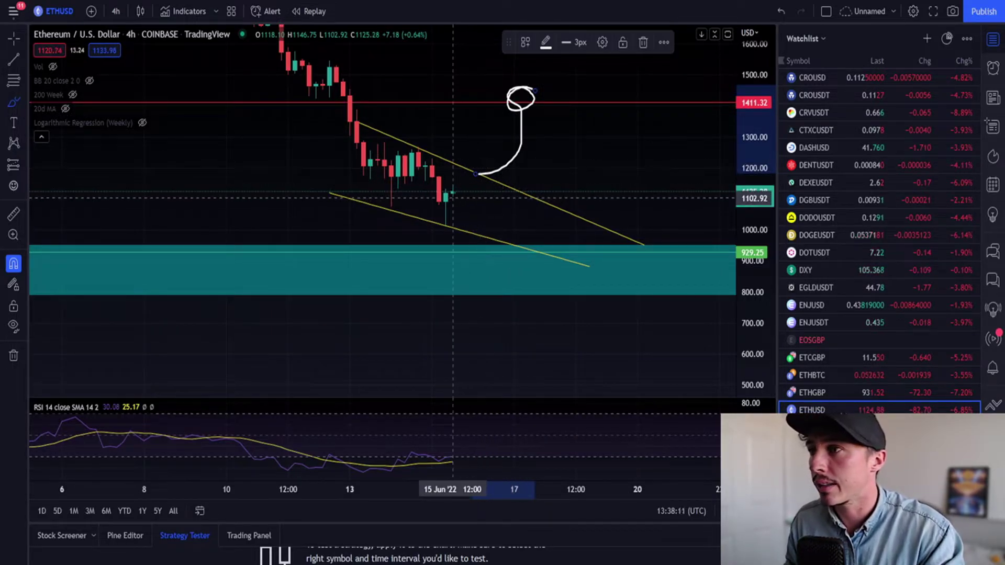
pyautogui.moveTo(453, 198); pyautogui.dragTo(478, 178)
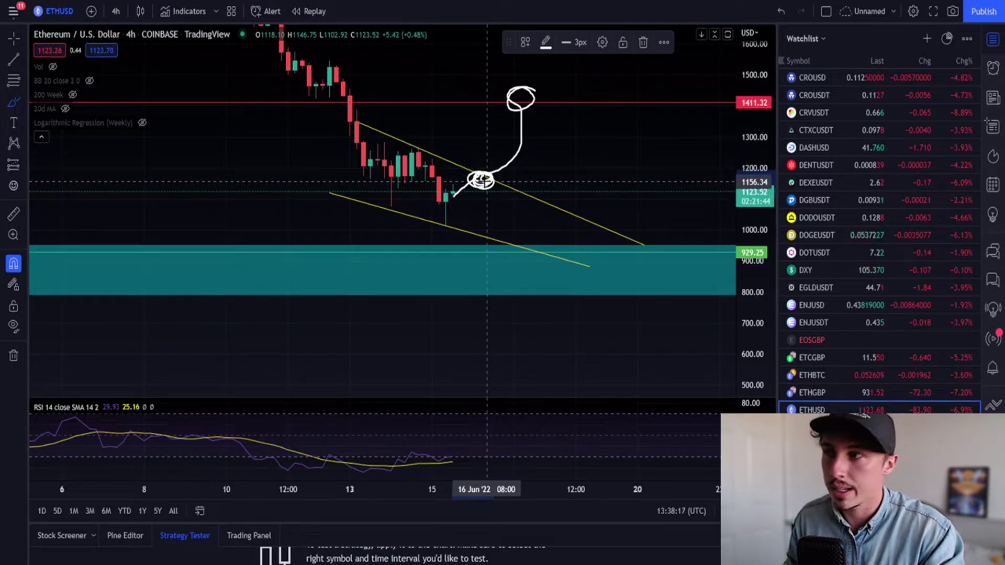
pyautogui.moveTo(486, 181)
pyautogui.mouseDown()
pyautogui.moveTo(495, 216)
pyautogui.moveTo(539, 209)
pyautogui.moveTo(563, 249)
pyautogui.moveTo(590, 229)
pyautogui.mouseUp()
# - Undo the brush strokes drawn around the falling wedge
pyautogui.hotkey('ctrl', 'z')
pyautogui.hotkey('ctrl', 'z')
pyautogui.hotkey('ctrl', 'z')
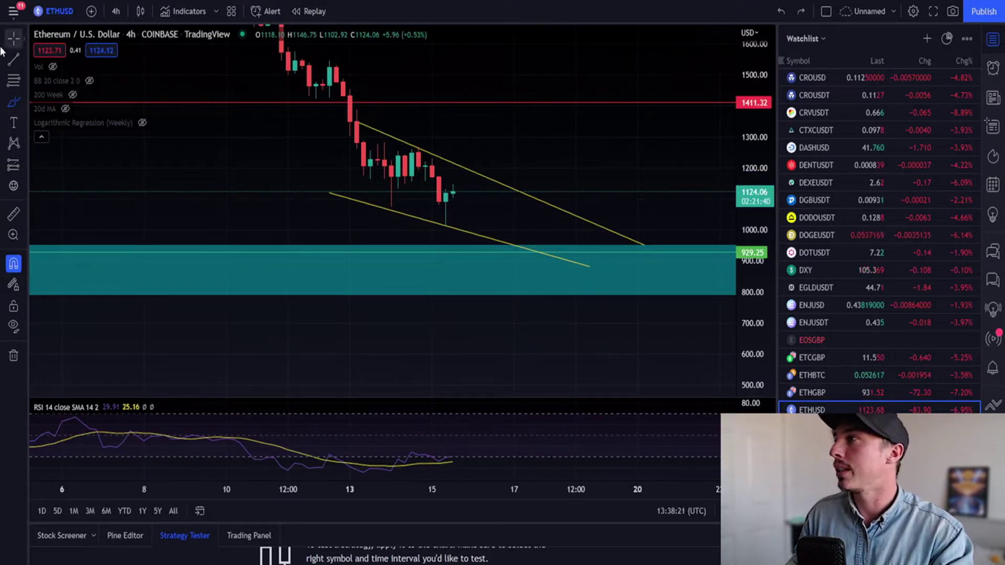
pyautogui.scroll(-3, 260, 74)
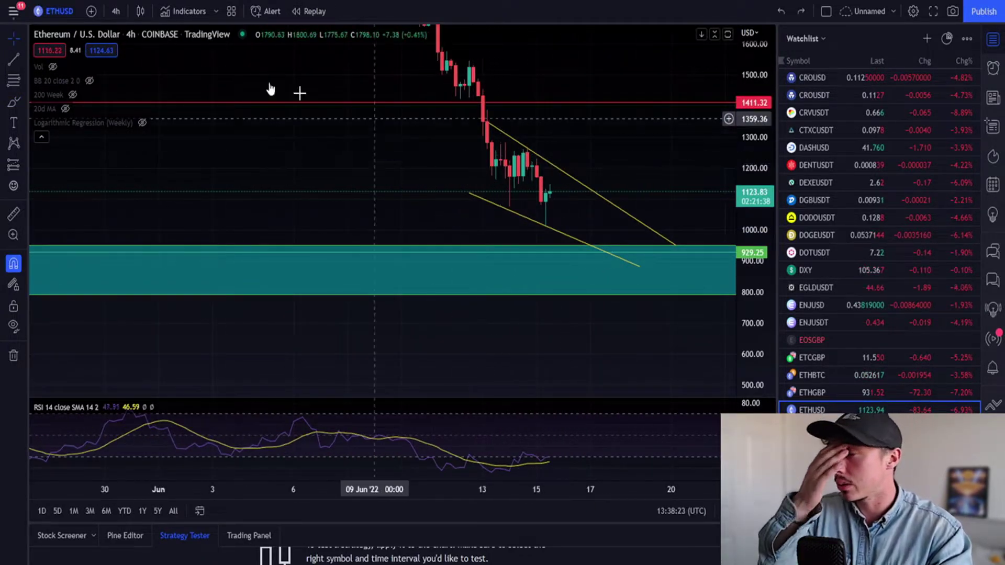
pyautogui.click(116, 11)
pyautogui.click(194, 350)
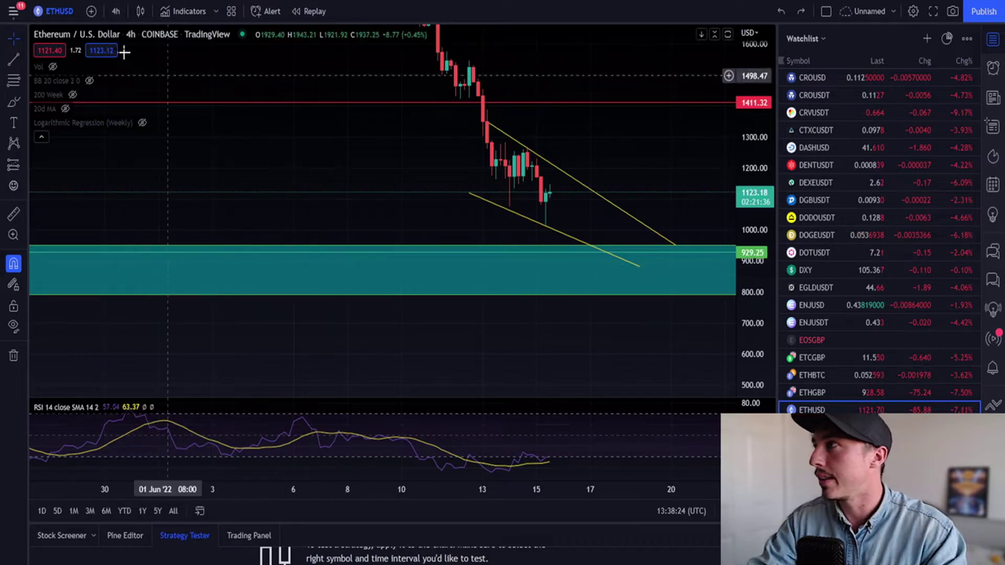
pyautogui.click(116, 13)
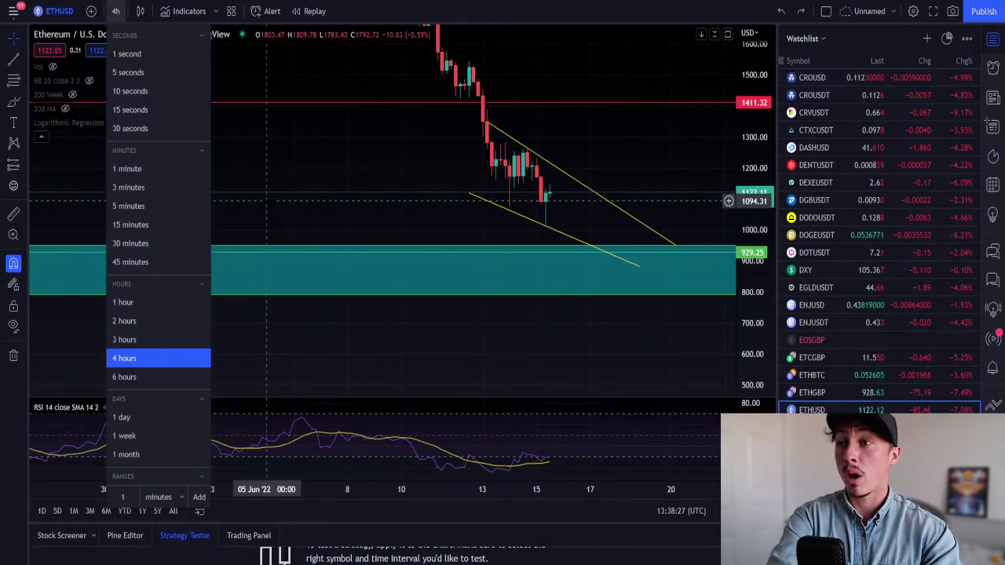
pyautogui.click(589, 103)
pyautogui.click(608, 124)
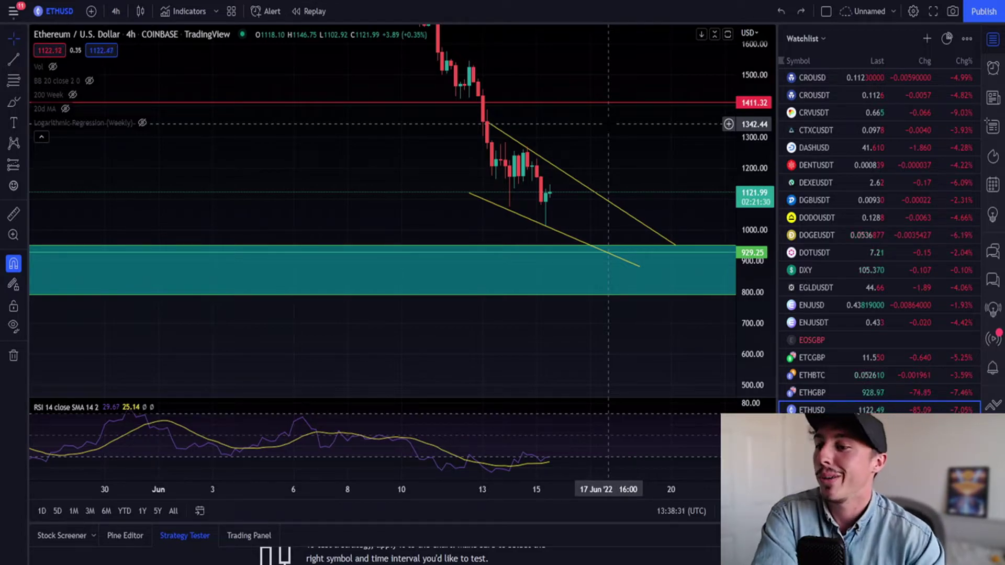
# - Examine the 4-hour price history back to early 2021 against the support zones and compare it with the June 2022 drop
pyautogui.scroll(-3, 608, 124)
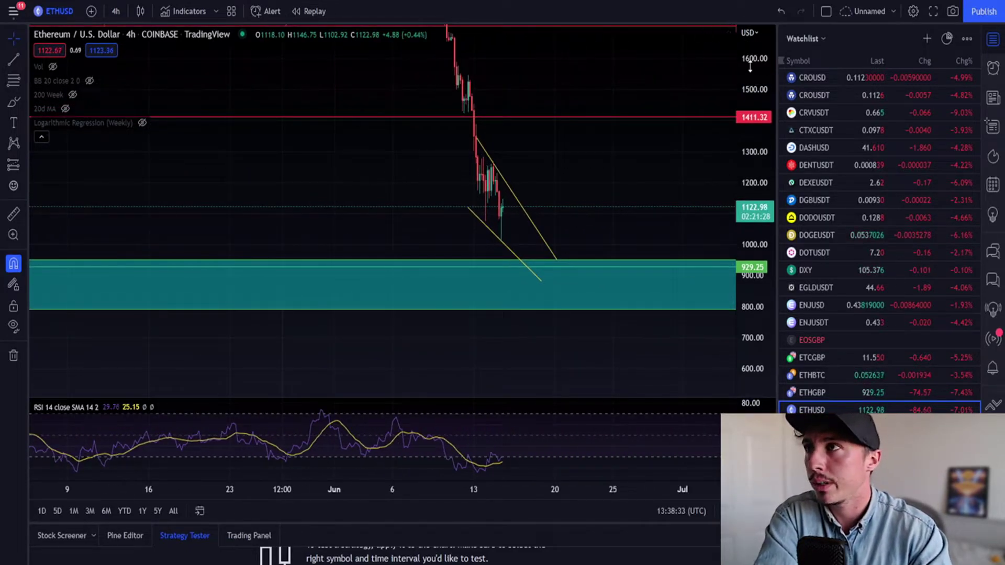
pyautogui.moveTo(750, 66); pyautogui.dragTo(739, 339)
pyautogui.scroll(-7, 391, 213)
pyautogui.moveTo(574, 65); pyautogui.dragTo(339, 99)
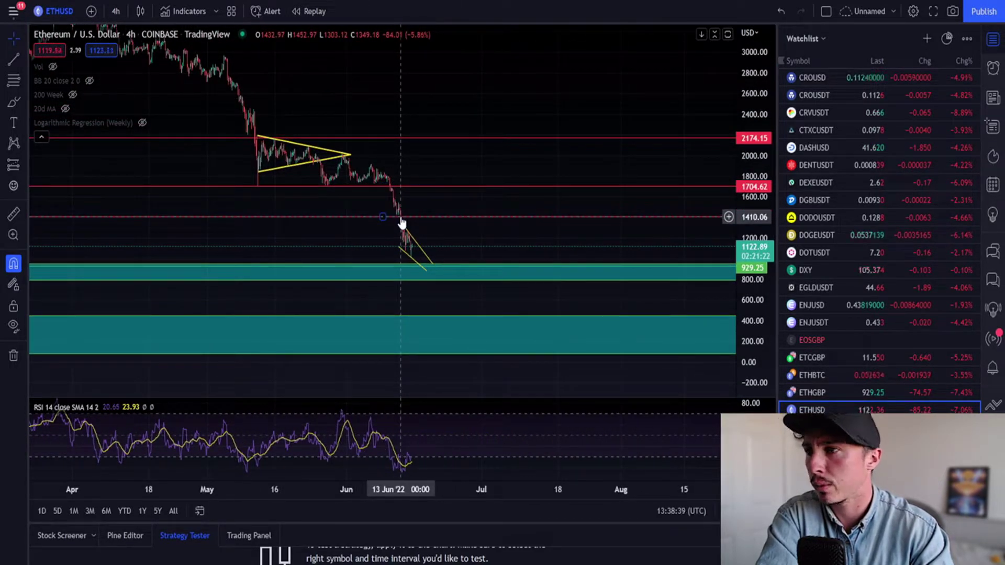
pyautogui.scroll(-3, 422, 266)
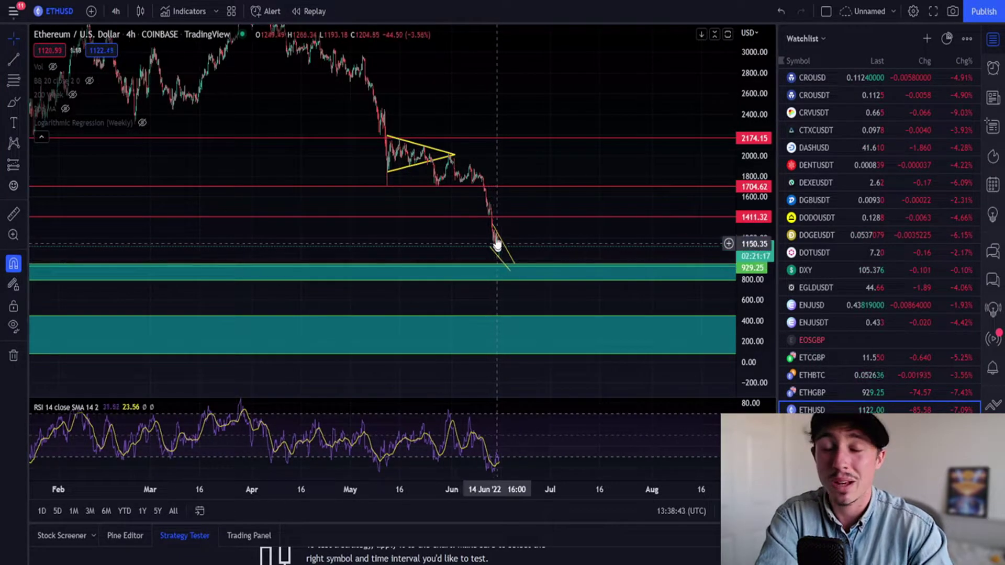
pyautogui.scroll(-3, 494, 269)
pyautogui.moveTo(209, 173); pyautogui.dragTo(661, 139)
pyautogui.moveTo(385, 202); pyautogui.dragTo(468, 200)
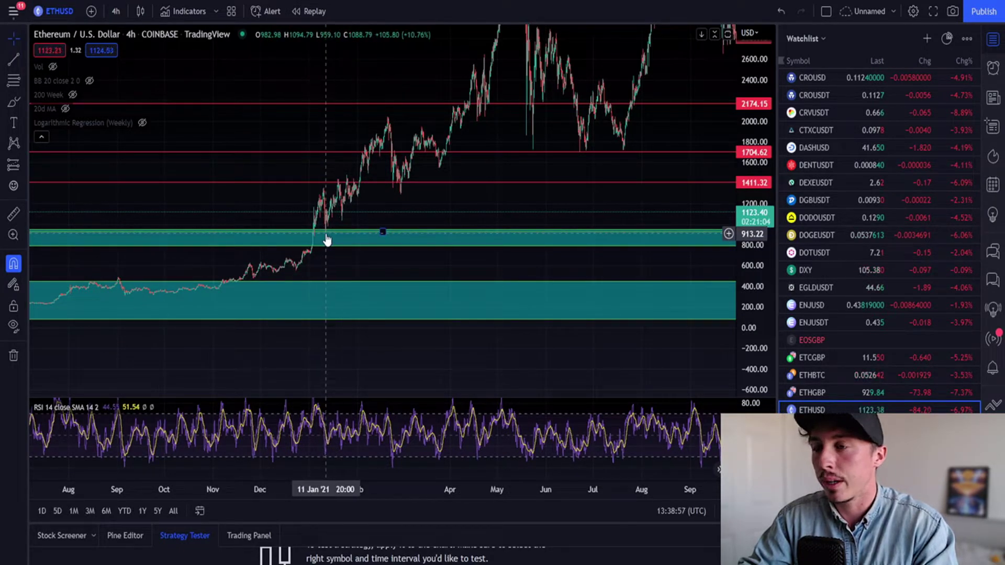
pyautogui.moveTo(329, 239); pyautogui.dragTo(519, 215)
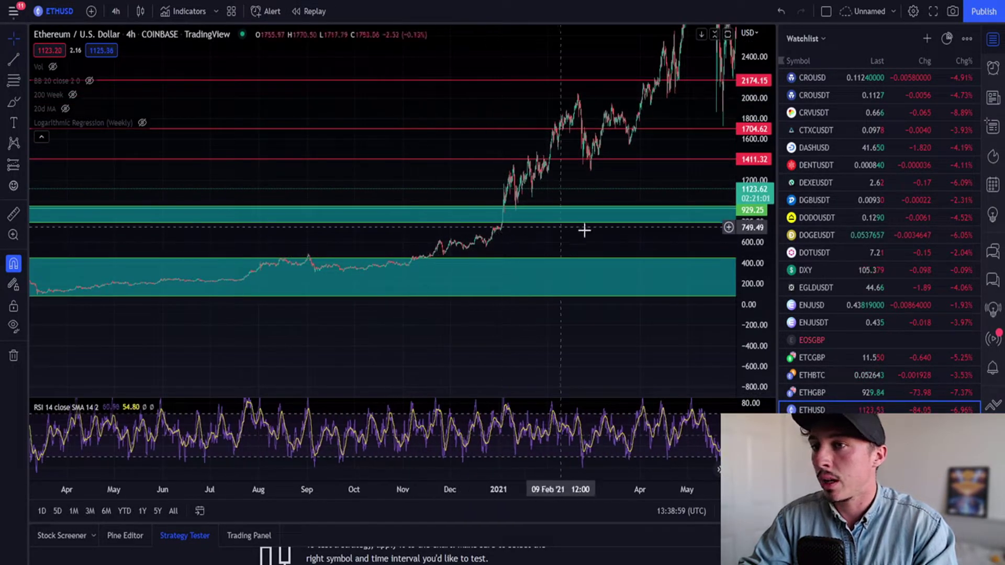
pyautogui.moveTo(605, 234); pyautogui.dragTo(164, 240)
pyautogui.moveTo(570, 182); pyautogui.dragTo(217, 202)
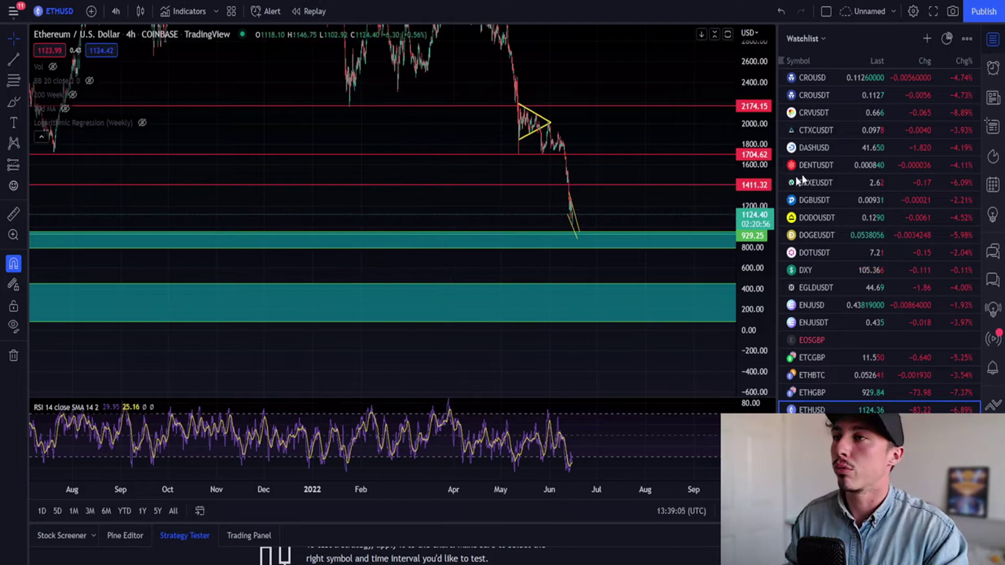
# - Switch the ETHUSD chart to the daily interval and show the full price history from 2017 onward
pyautogui.click(116, 10)
pyautogui.click(124, 416)
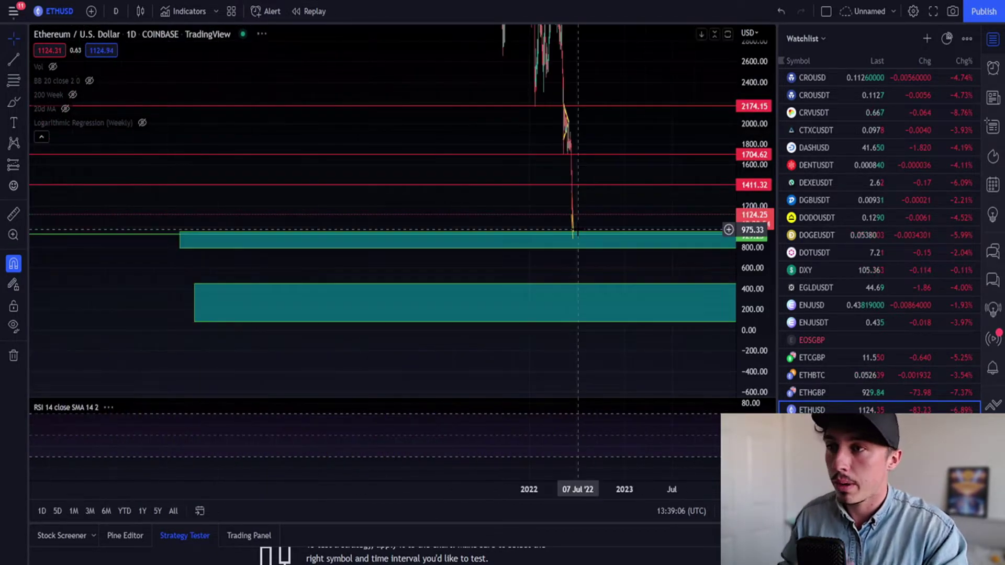
pyautogui.moveTo(733, 340); pyautogui.dragTo(733, 400)
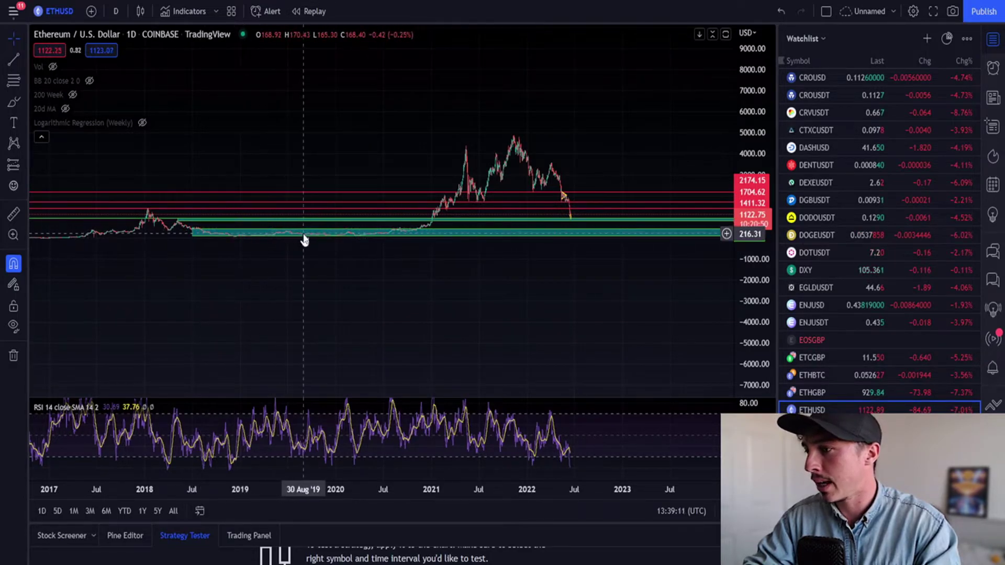
pyautogui.moveTo(741, 309); pyautogui.dragTo(734, 85)
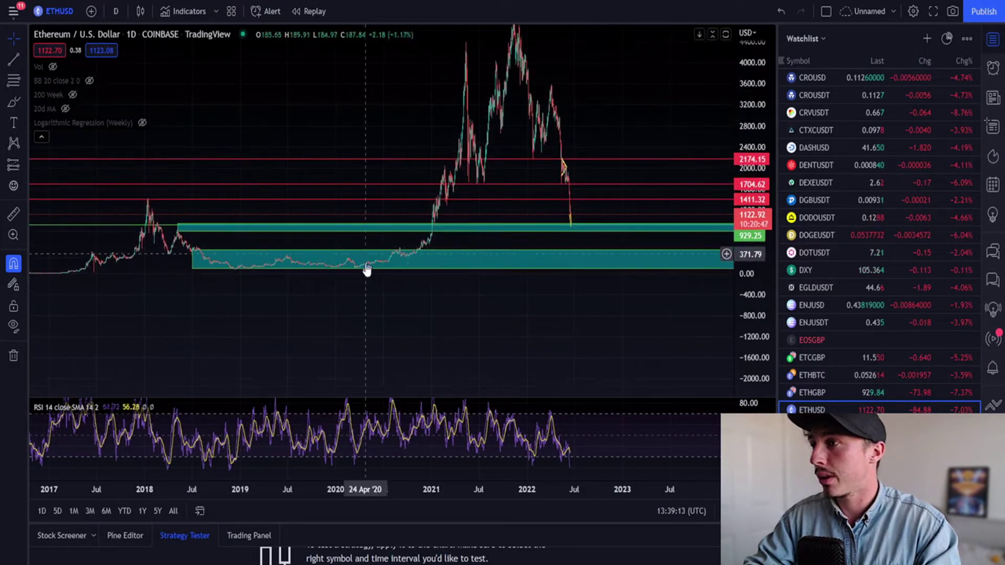
pyautogui.moveTo(623, 98); pyautogui.dragTo(506, 152)
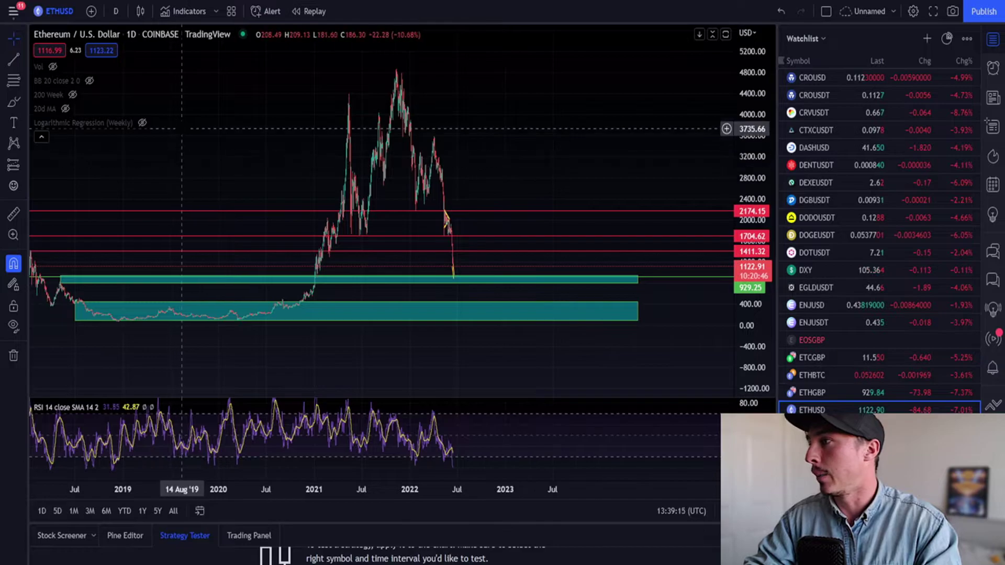
pyautogui.moveTo(170, 197); pyautogui.dragTo(332, 193)
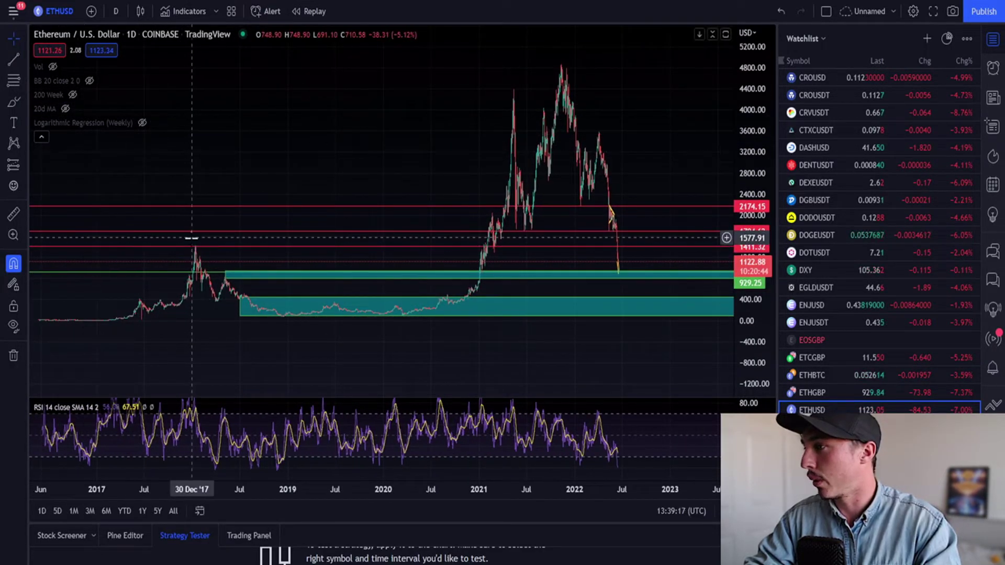
# - Measure the price drop from the early-2018 peak to the bottom of the lower support zone with a price range
pyautogui.click(24, 58)
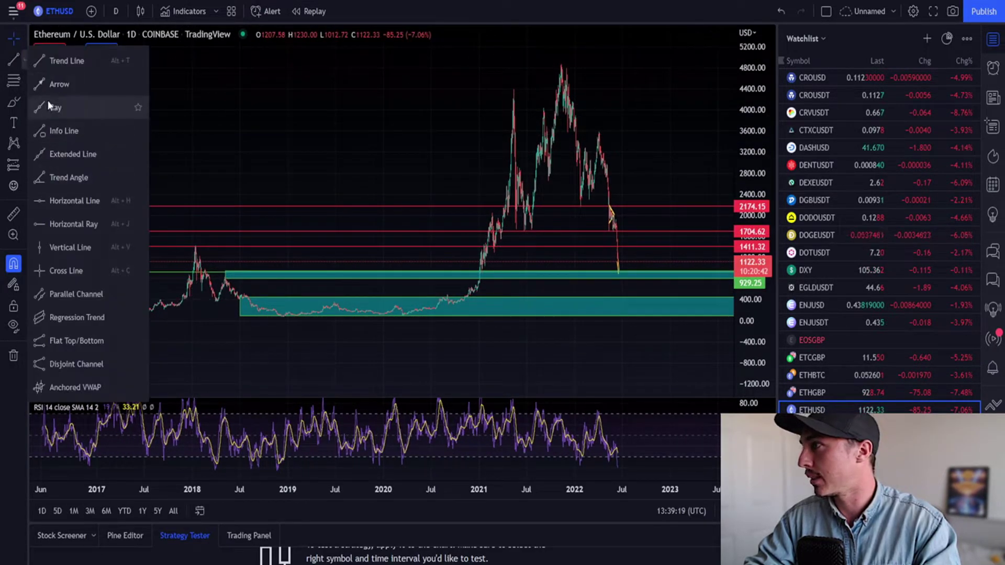
pyautogui.click(24, 165)
pyautogui.click(69, 259)
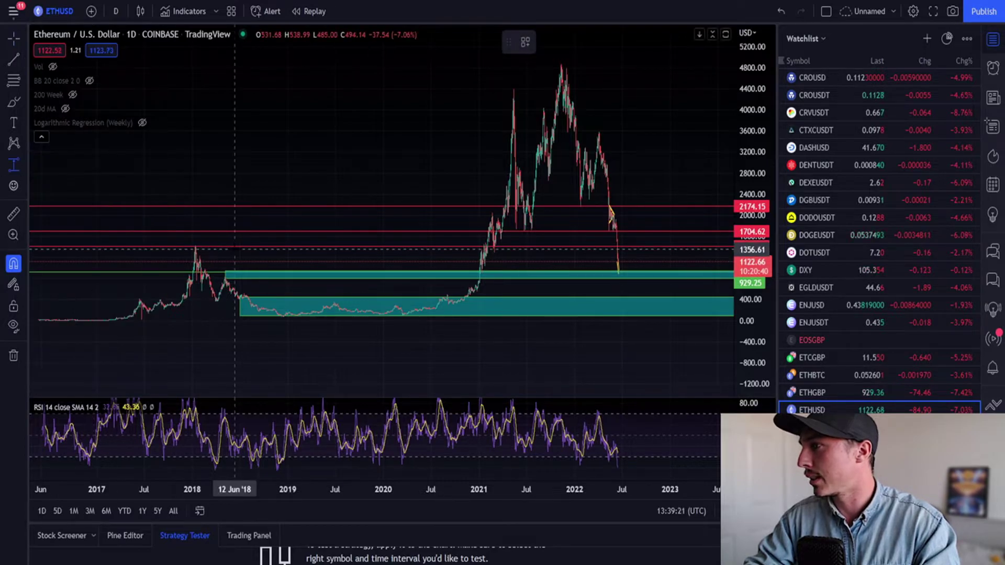
pyautogui.click(236, 245)
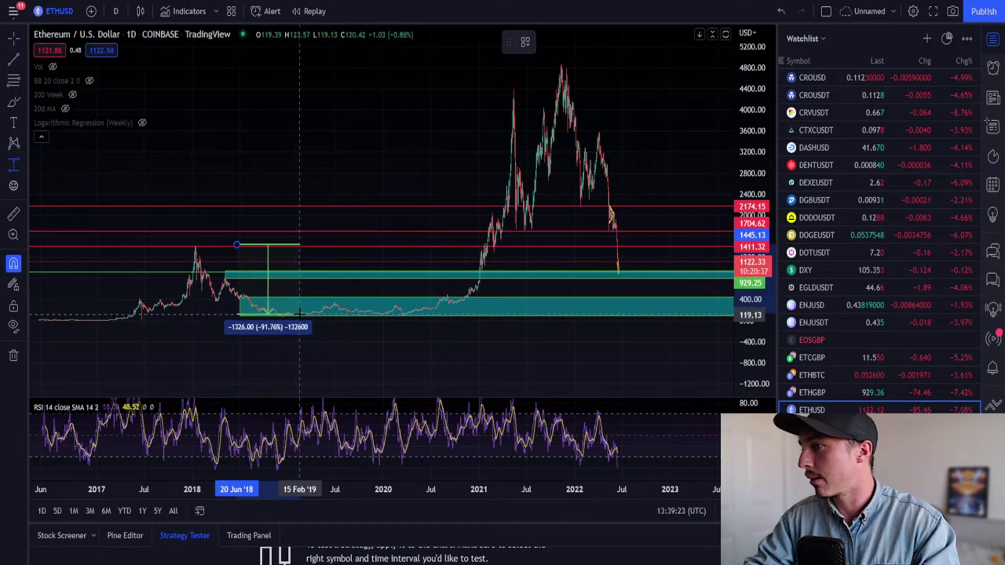
pyautogui.click(285, 314)
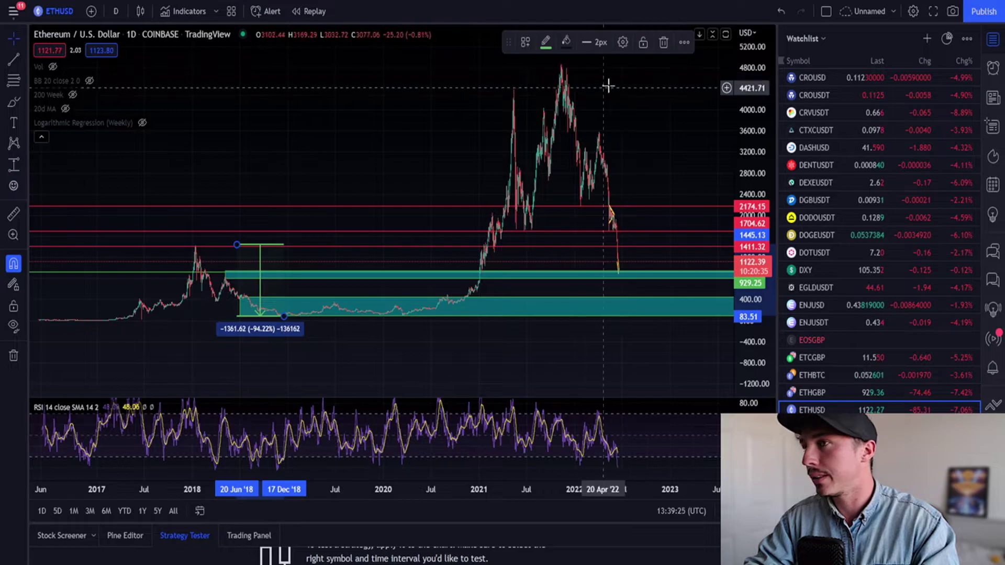
# - Measure the price drop from the late-2021 all-time high down into the upper support zone
pyautogui.moveTo(622, 123); pyautogui.dragTo(364, 185)
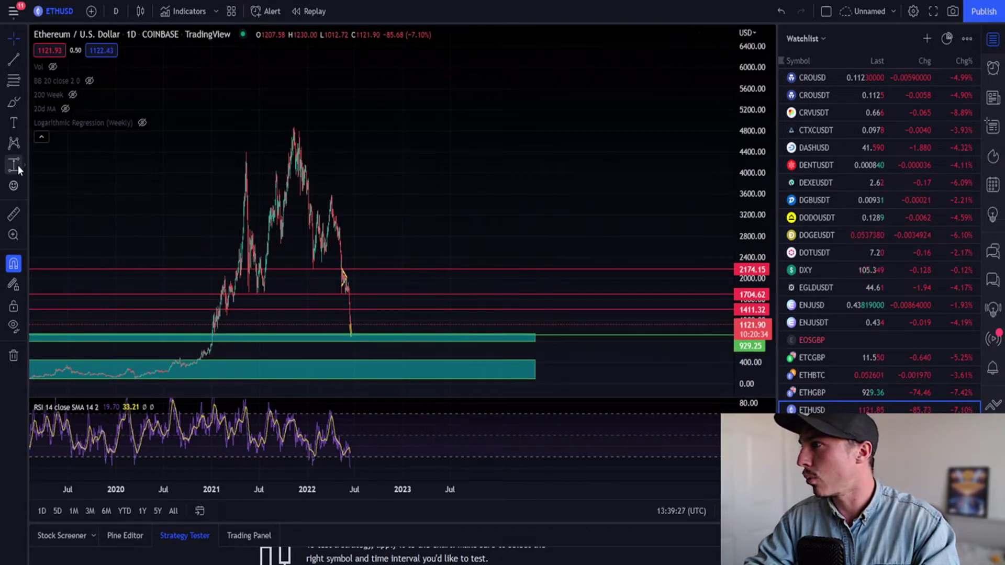
pyautogui.click(13, 165)
pyautogui.click(212, 128)
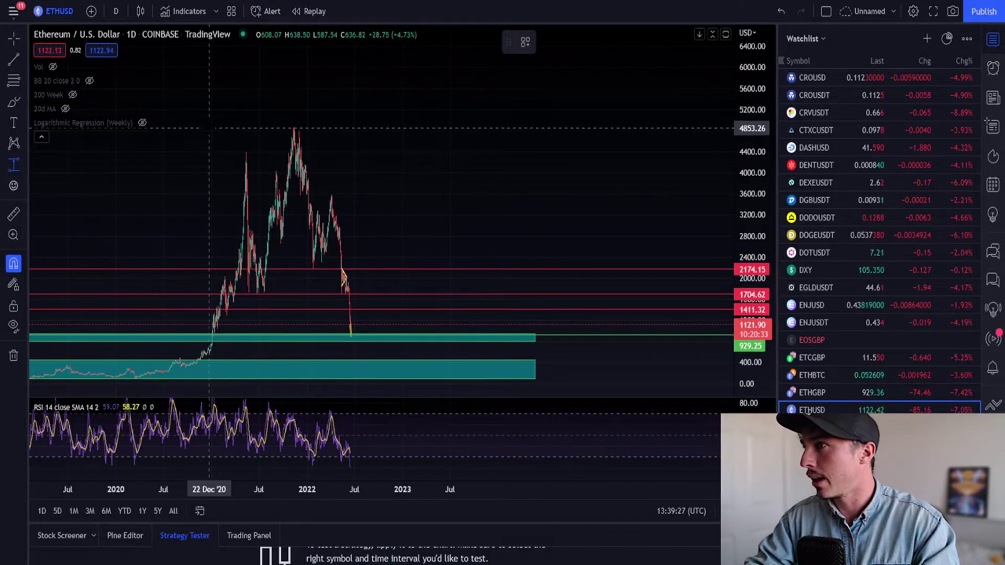
pyautogui.click(526, 337)
# - Extend the all-time-high measurement to the top edge of the lower support zone and remove the measurement
pyautogui.moveTo(572, 197); pyautogui.dragTo(610, 106)
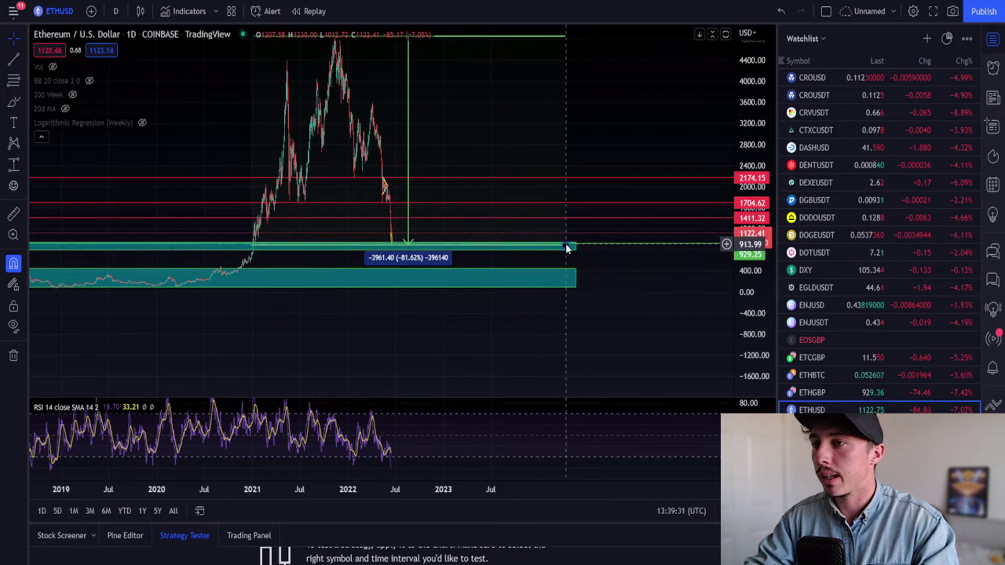
pyautogui.moveTo(567, 244); pyautogui.dragTo(585, 269)
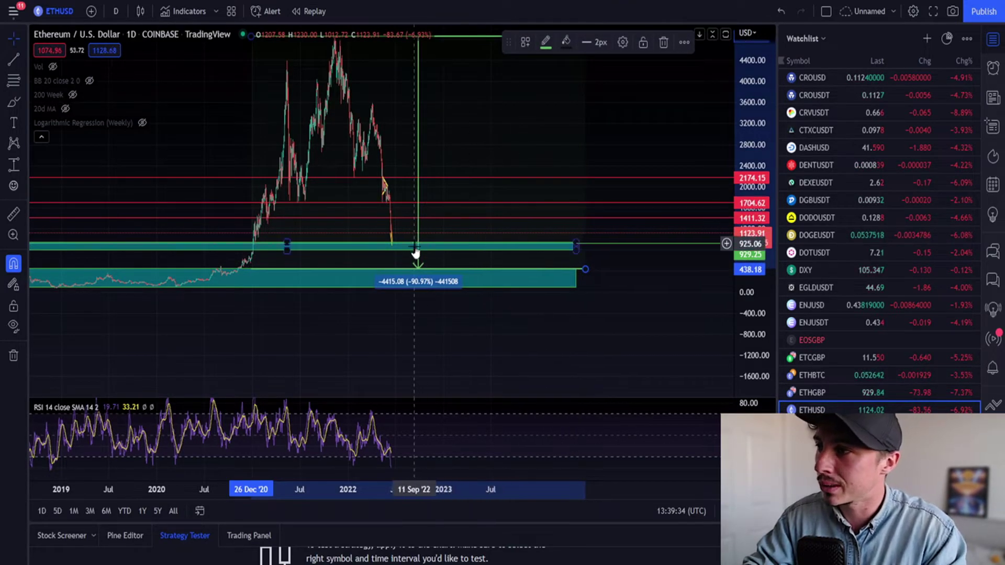
pyautogui.press('Delete')
# - Draw a Fibonacci retracement from the all-time high at 4875.39 down to 925.06 in the upper support zone
pyautogui.moveTo(442, 110); pyautogui.dragTo(381, 169)
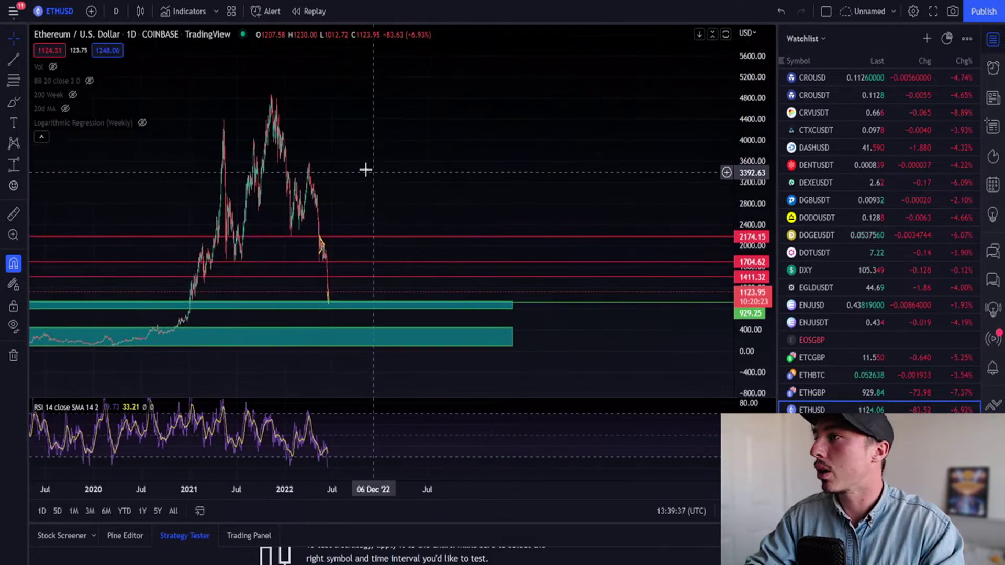
pyautogui.click(14, 80)
pyautogui.click(227, 94)
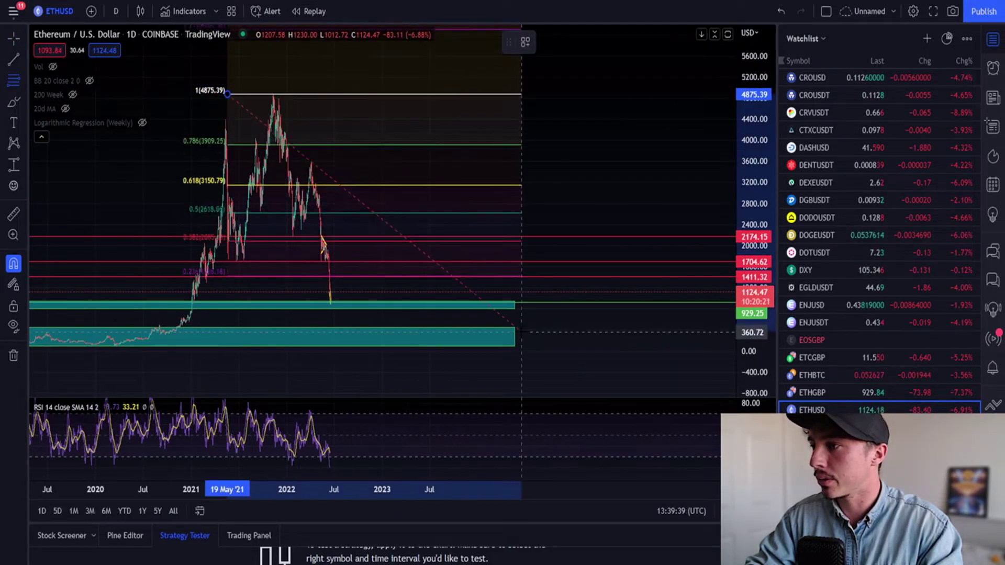
pyautogui.click(693, 302)
# - Brush a rough box around the area between the 1.618 and 3.618 Fibonacci levels and undo the stroke
pyautogui.moveTo(754, 133); pyautogui.dragTo(758, 269)
pyautogui.moveTo(707, 132); pyautogui.dragTo(710, 189)
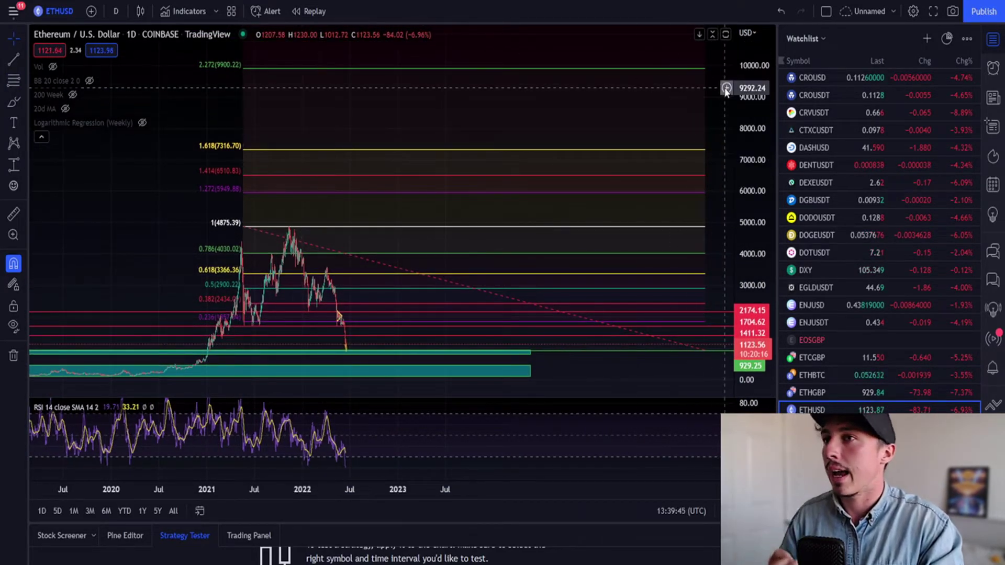
pyautogui.moveTo(688, 135); pyautogui.dragTo(700, 244)
pyautogui.moveTo(739, 119); pyautogui.dragTo(742, 194)
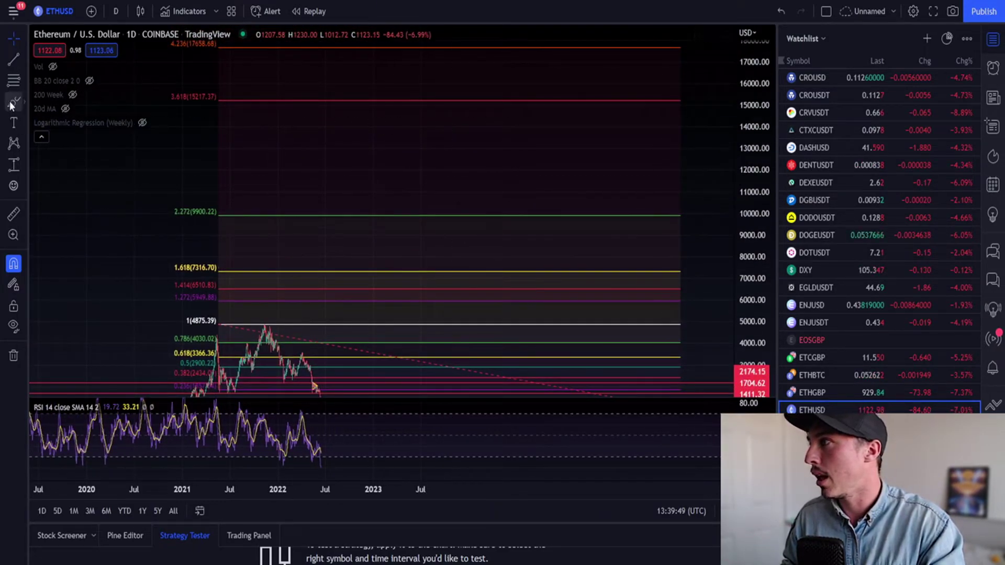
pyautogui.moveTo(271, 272)
pyautogui.mouseDown()
pyautogui.moveTo(271, 101)
pyautogui.moveTo(338, 99)
pyautogui.moveTo(595, 152)
pyautogui.moveTo(289, 280)
pyautogui.moveTo(269, 278)
pyautogui.mouseUp()
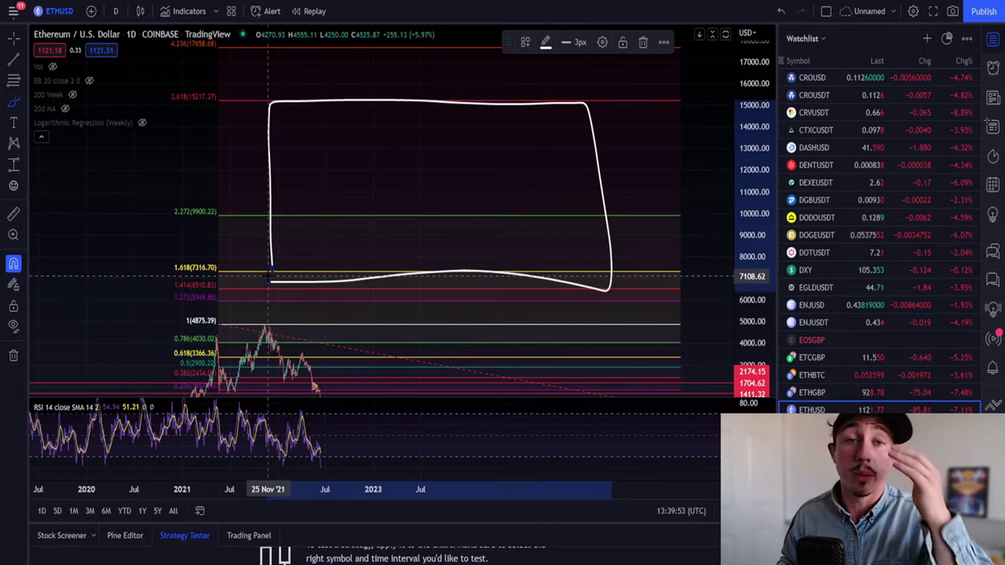
pyautogui.hotkey('ctrl', 'z')
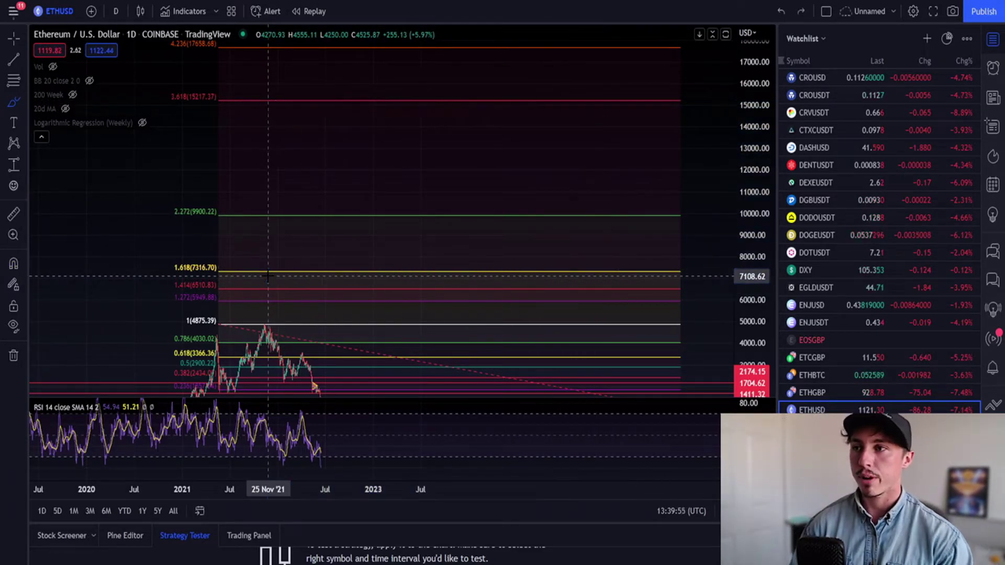
# - Delete the Fibonacci retracement from the daily chart
pyautogui.click(15, 42)
pyautogui.click(526, 102)
pyautogui.press('Delete')
pyautogui.moveTo(366, 175)
pyautogui.mouseDown()
pyautogui.moveTo(523, 103)
pyautogui.moveTo(536, 85)
pyautogui.mouseUp()
pyautogui.moveTo(746, 276); pyautogui.dragTo(745, 265)
pyautogui.scroll(3, 461, 209)
pyautogui.scroll(-2, 639, 67)
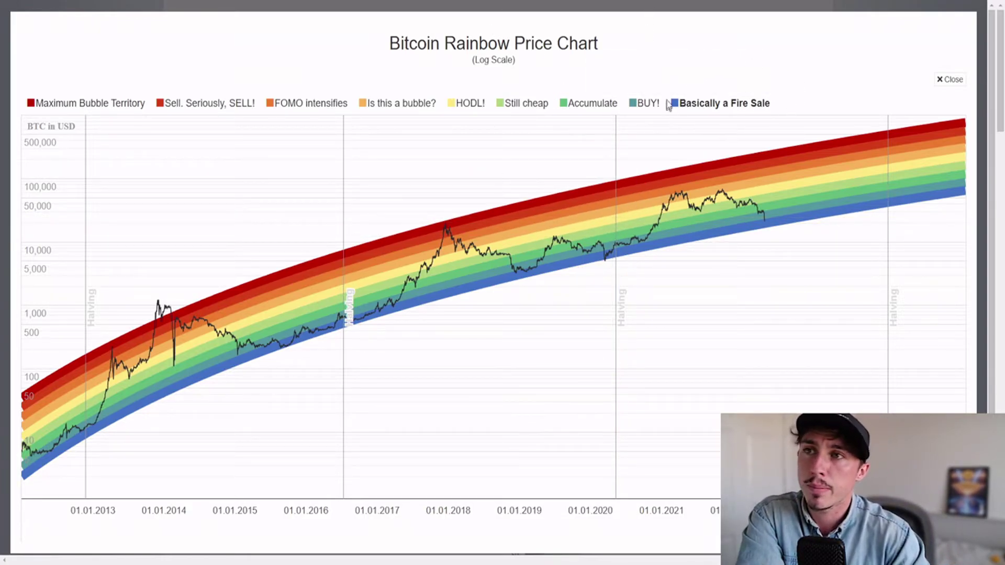
# - Switch to Discord and browse the earlier messages in the general-discussion channel
pyautogui.moveTo(606, 262)
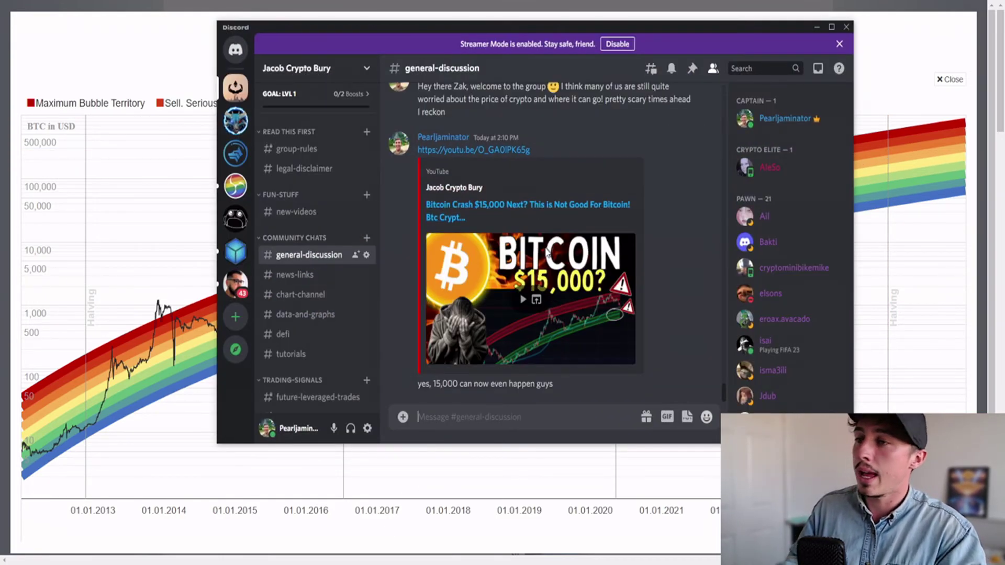
pyautogui.scroll(15, 527, 267)
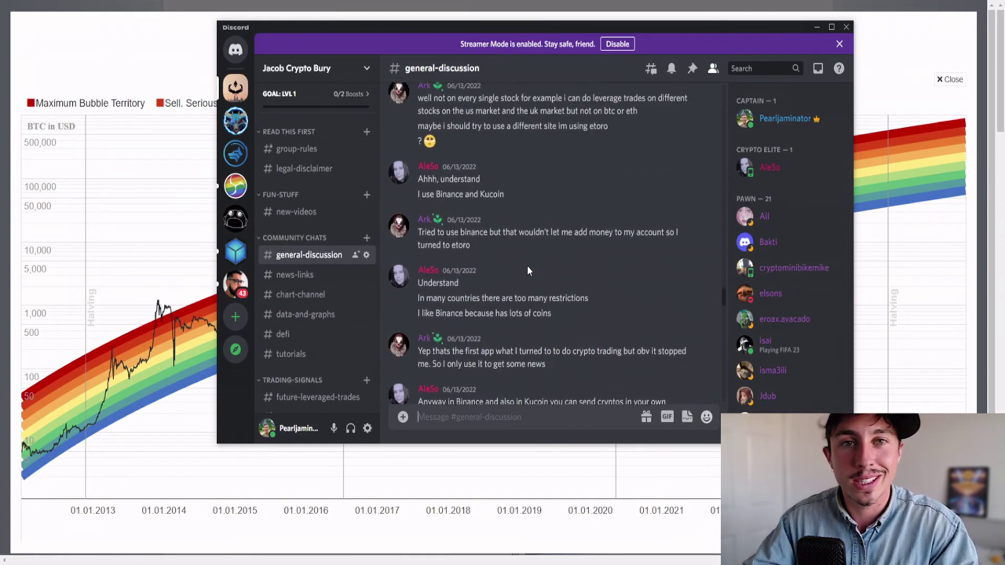